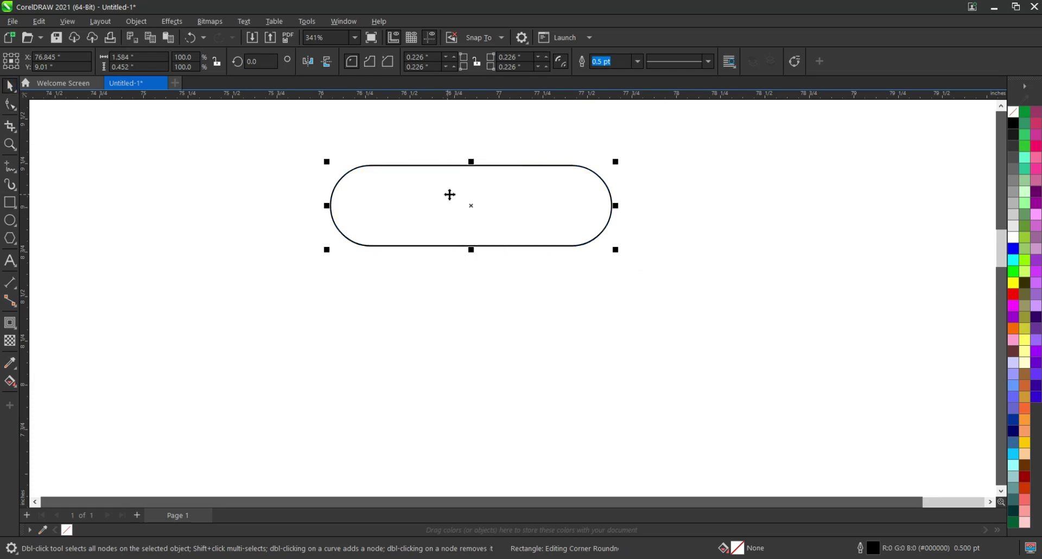
Step: Reposition the rounded rectangle slightly and add a one-step inside contour with an offset of 0.021"
drag(448, 193, 469, 198)
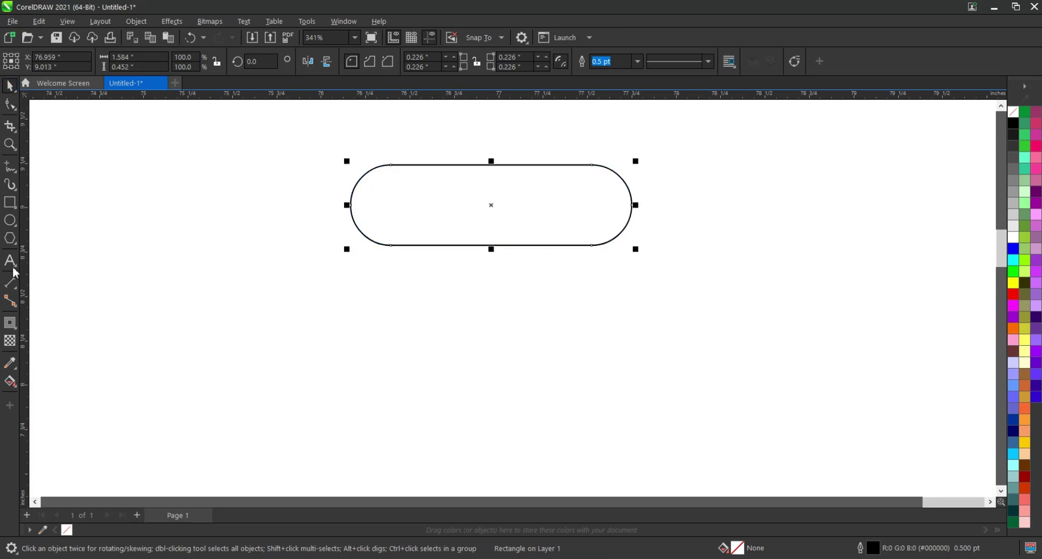
click(10, 322)
click(48, 337)
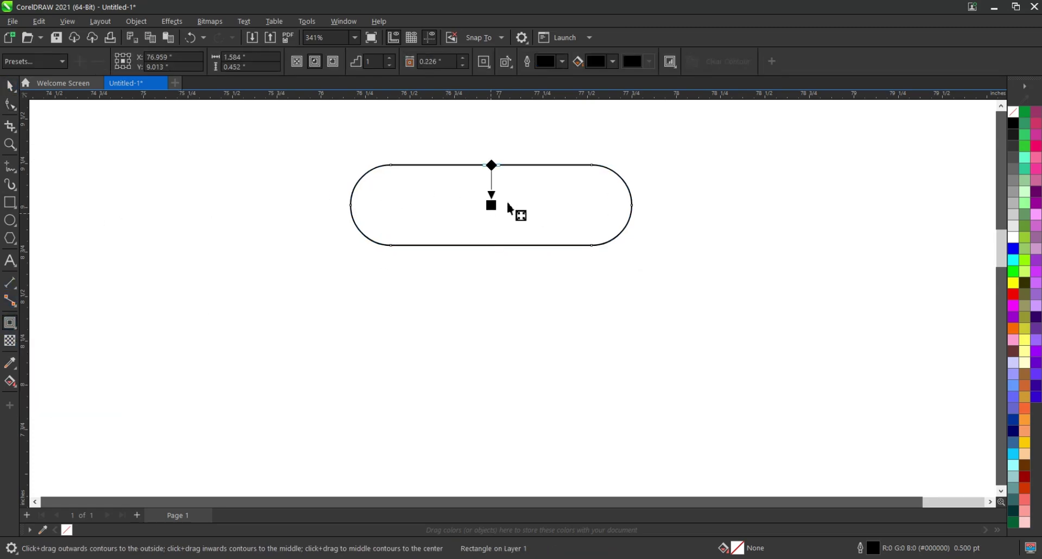
Step: Duplicate the contoured shape directly below the original and nudge the copy up so their touching outlines overlap
drag(508, 203, 503, 277)
click(9, 86)
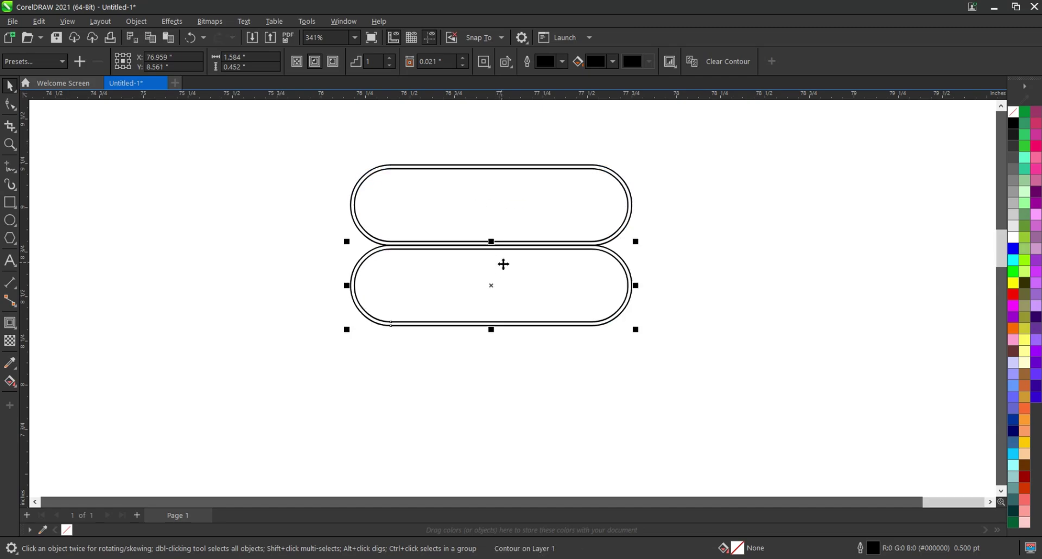
key(Up)
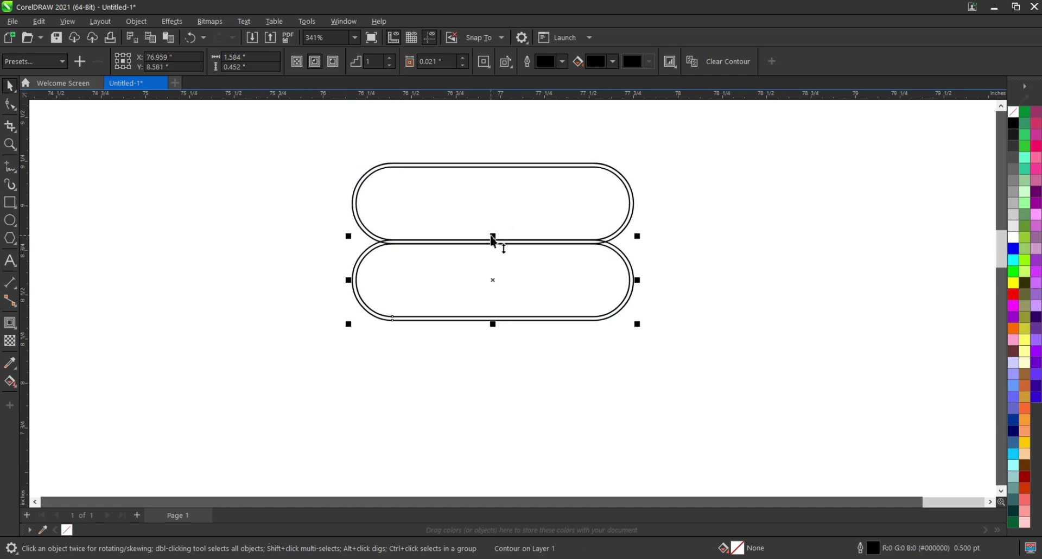
Step: Duplicate both contoured shapes as a pair directly below and align the copy so its outline overlaps the pair above
shift+click(491, 166)
scroll(491, 166, down, 1)
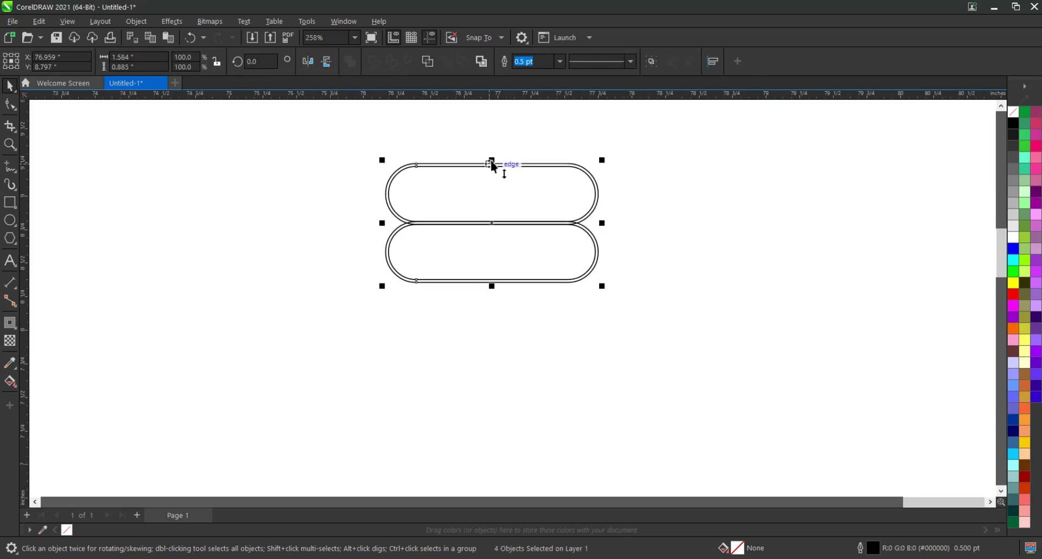
drag(493, 166, 487, 296)
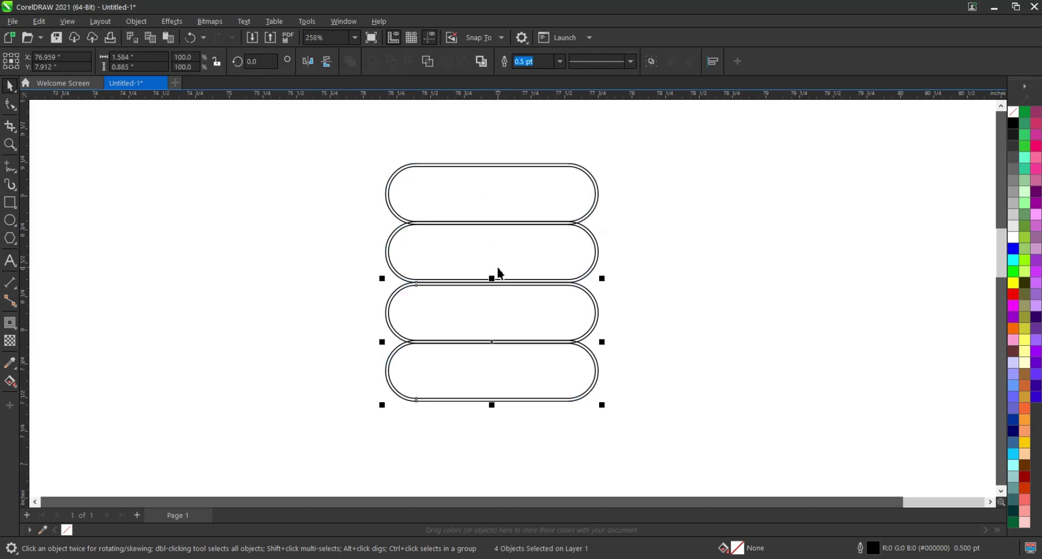
scroll(637, 298, down, 1)
scroll(521, 312, up, 2)
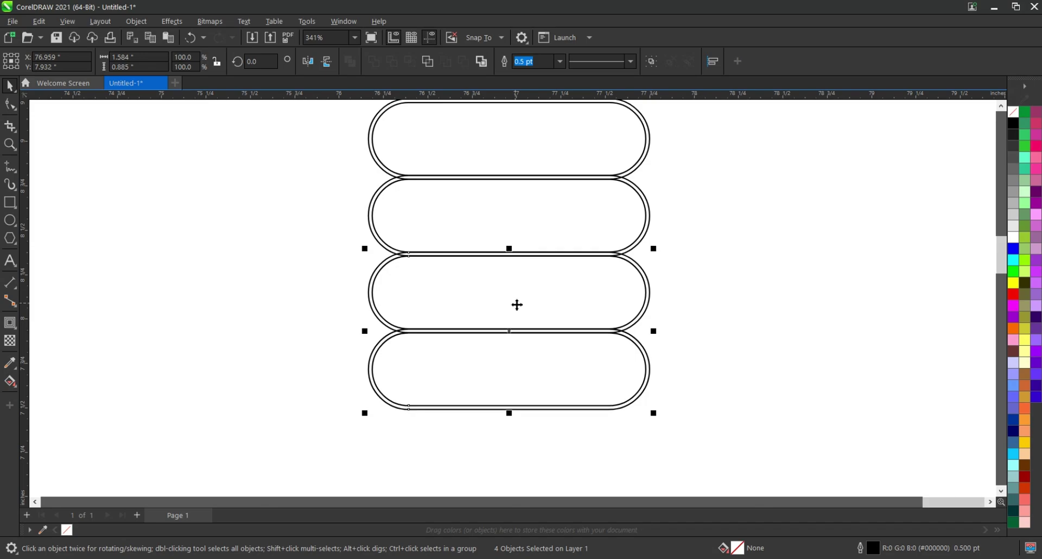
scroll(514, 247, up, 1)
scroll(513, 246, down, 1)
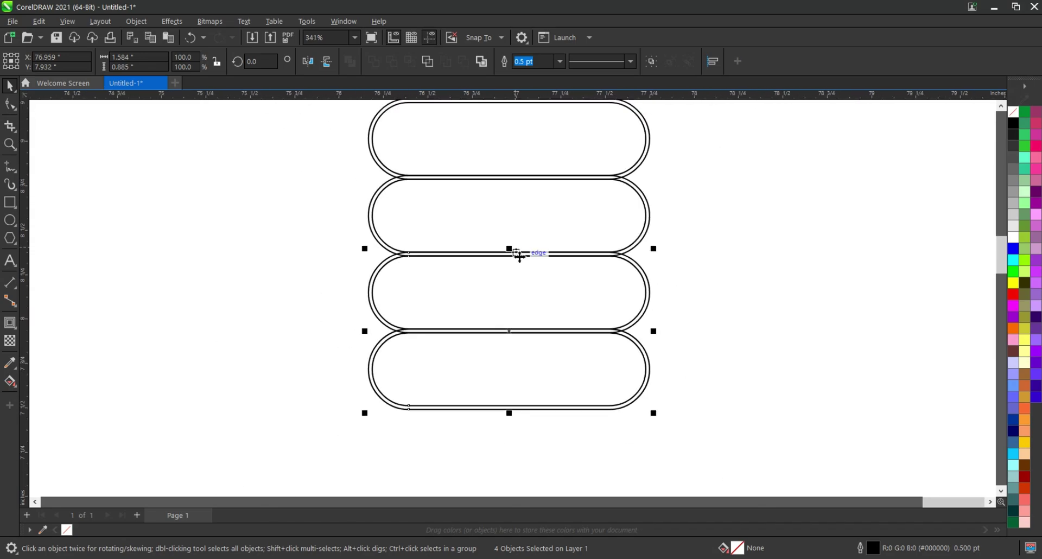
Step: Duplicate the lower pair once more directly below, overlapping outlines, to build a column of six rounded shapes
scroll(520, 254, down, 1)
drag(511, 249, 519, 379)
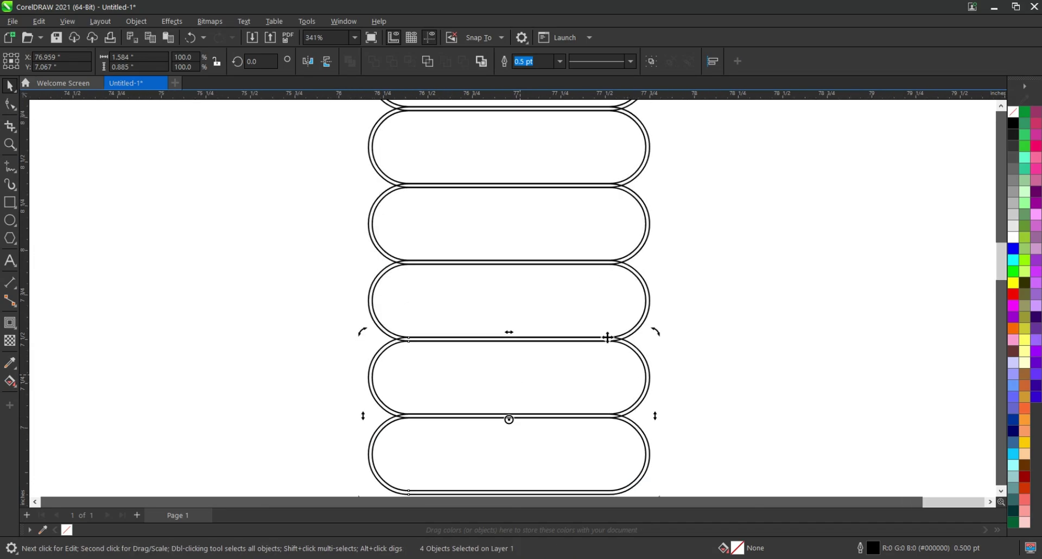
scroll(545, 355, up, 1)
scroll(545, 354, down, 1)
key(Escape)
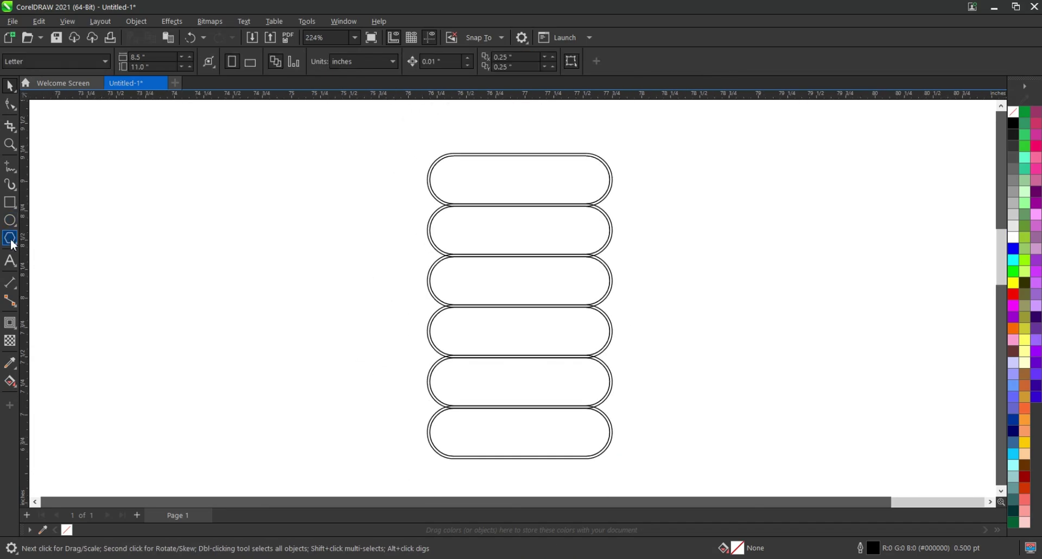
Step: Draw a straight vertical Freehand line about 3.315" long through the middle of the column, extending past both ends
click(10, 169)
scroll(426, 168, down, 1)
click(505, 138)
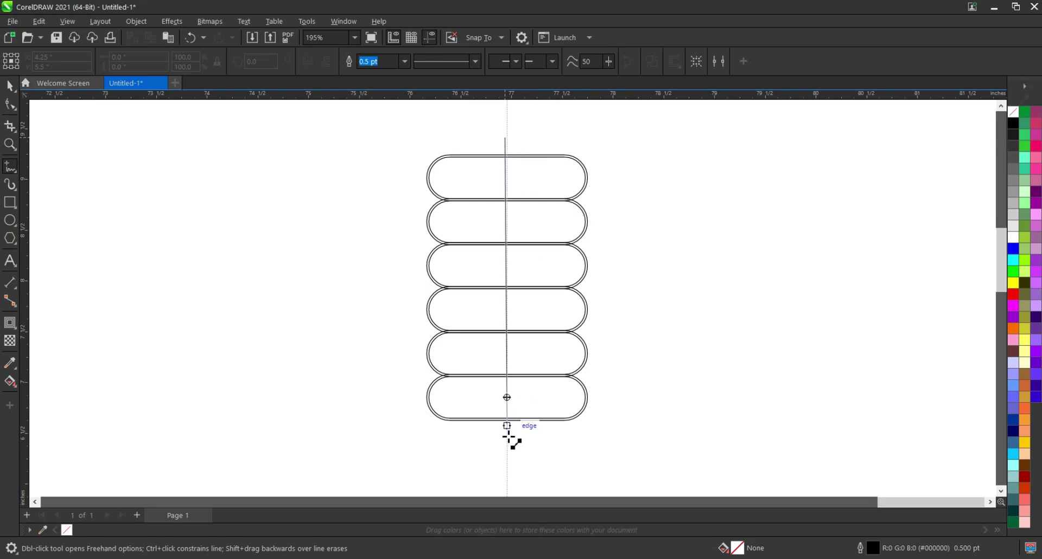
click(504, 475)
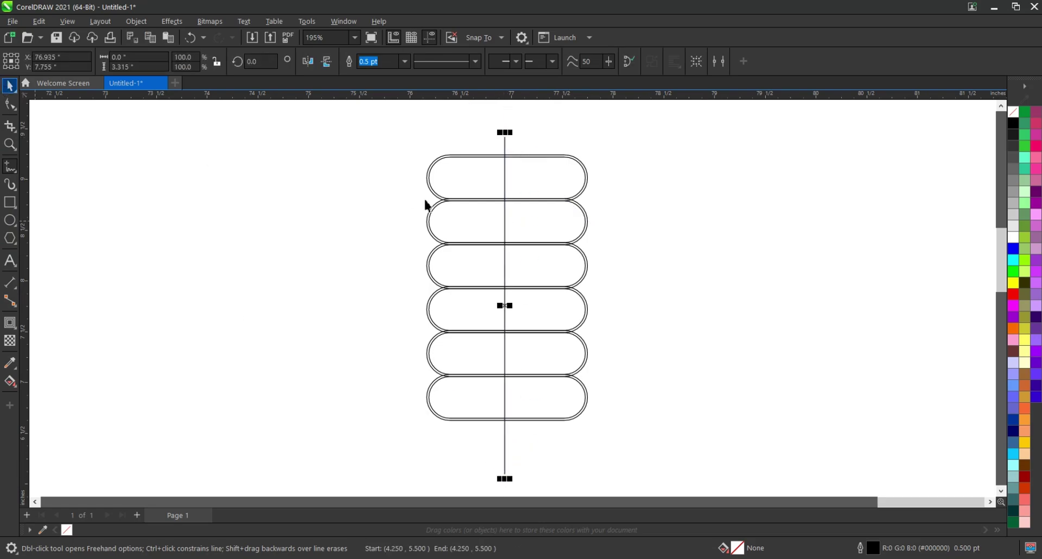
Step: Centre the vertical line on the column of shapes both horizontally and vertically
key(space)
key(ctrl+z)
drag(334, 466, 338, 462)
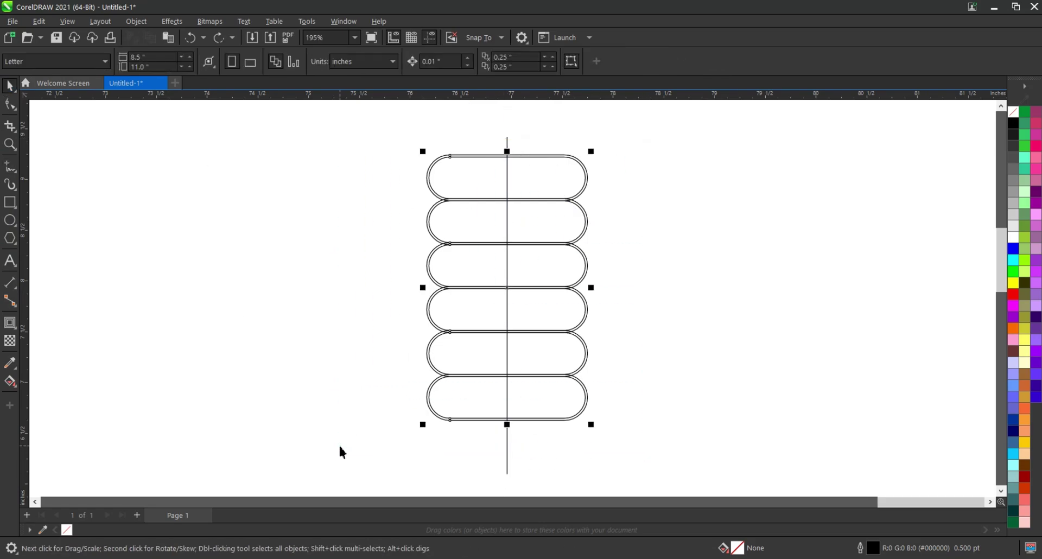
click(575, 154)
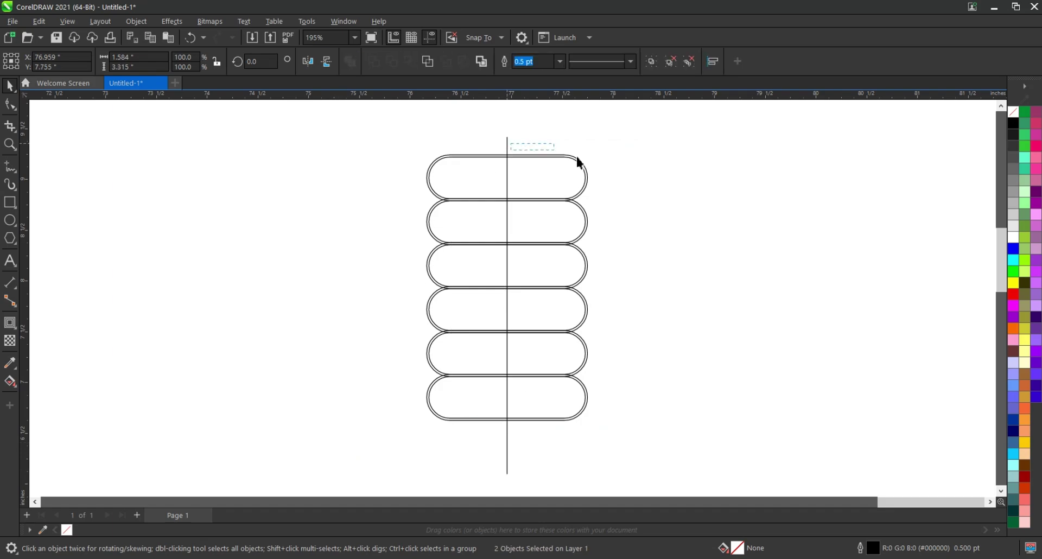
click(514, 155)
shift+click(537, 170)
key(e)
click(638, 174)
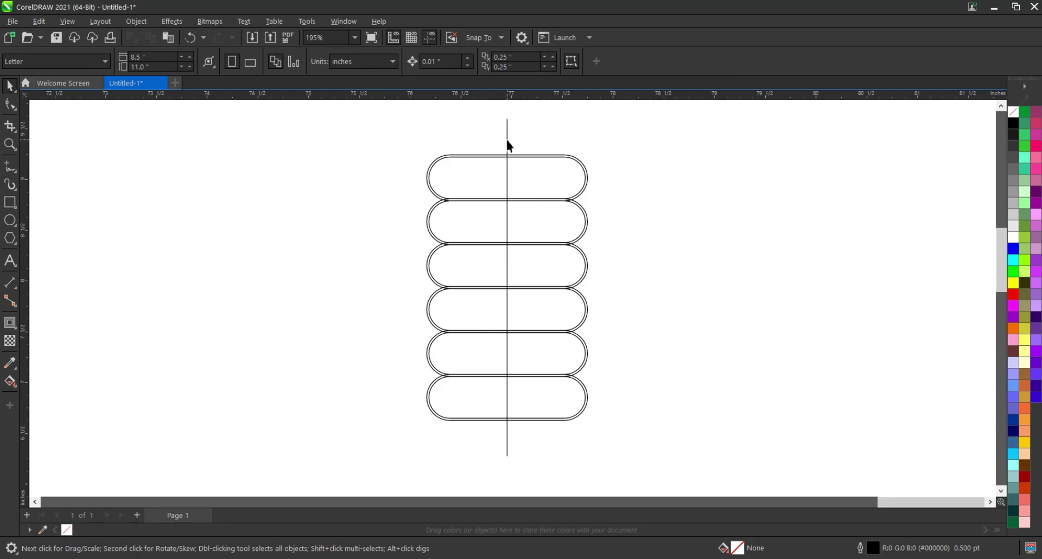
Step: Duplicate the vertical line and nudge the copy 0.03" to the left to form a narrow double line
click(507, 140)
scroll(508, 140, up, 1)
key(KP_Add)
key(Left)
key(Left)
key(Left)
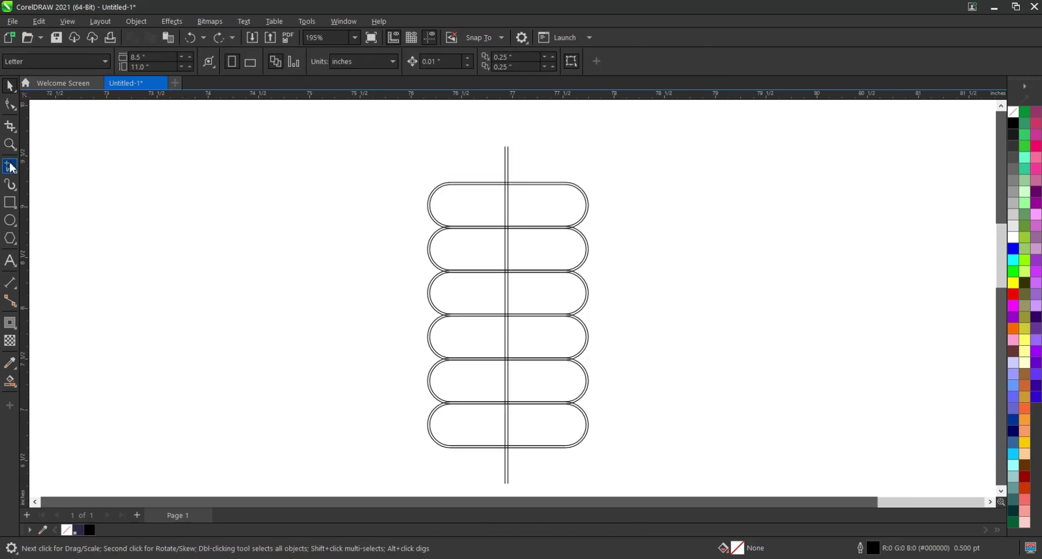
Step: Draw a horizontal line about 0.274" long across the upper ends of the double line and copy it to the lower ends
click(10, 166)
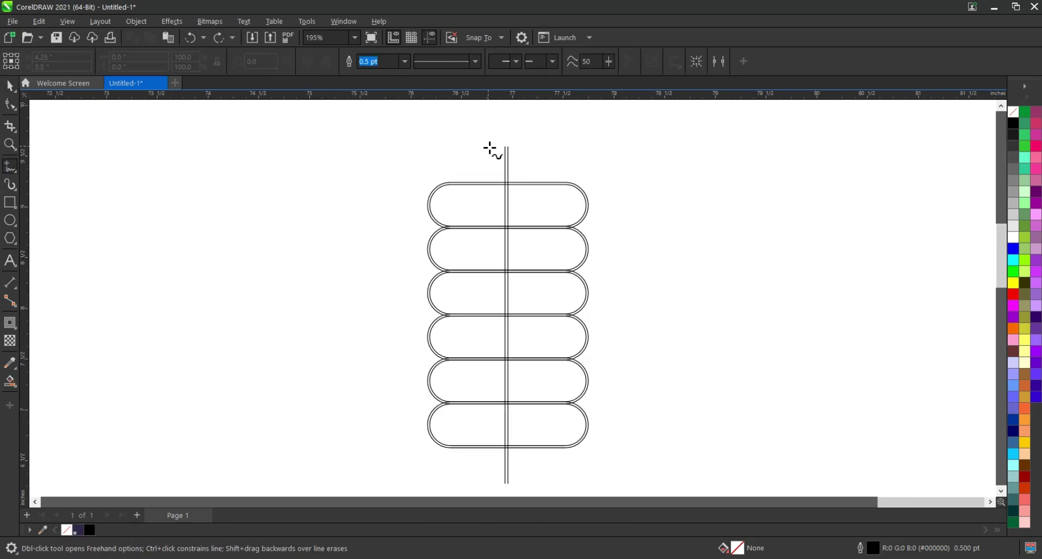
scroll(502, 154, up, 1)
click(522, 147)
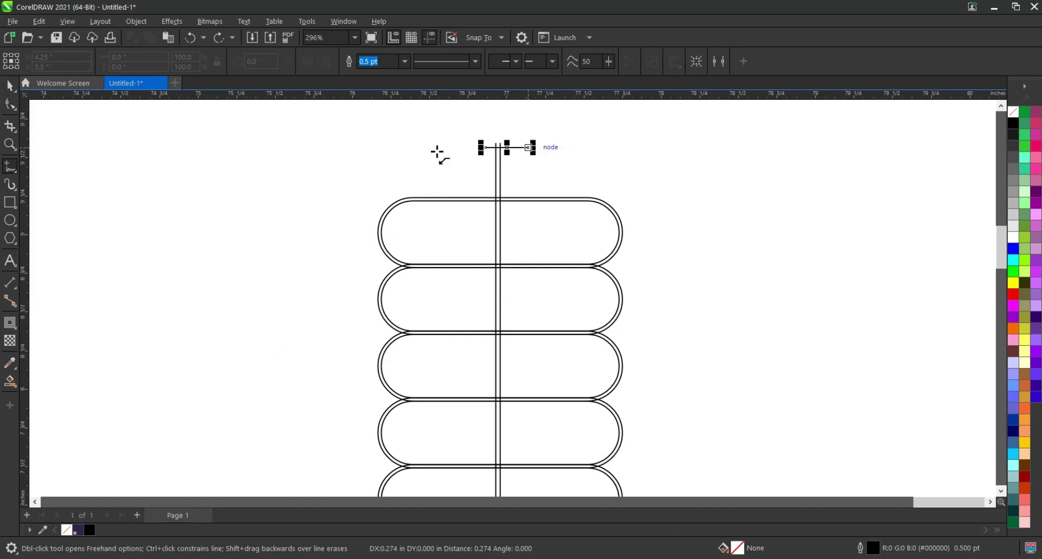
key(space)
scroll(409, 141, down, 1)
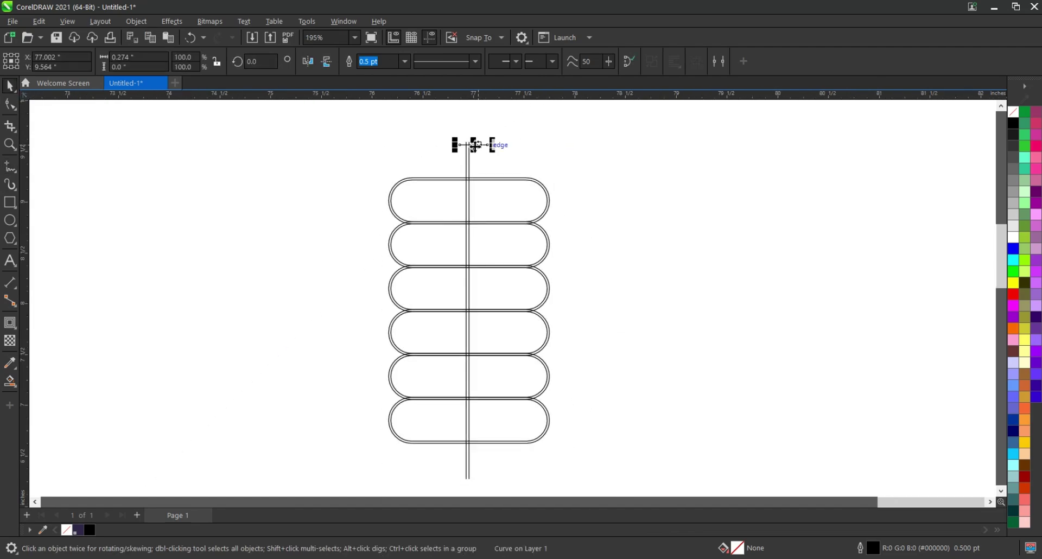
drag(477, 145, 496, 476)
click(621, 300)
Step: With Smart Fill in PANTONE 5255 C, fill the upper stem, the first shape's right curve and the band beneath it
scroll(463, 235, up, 2)
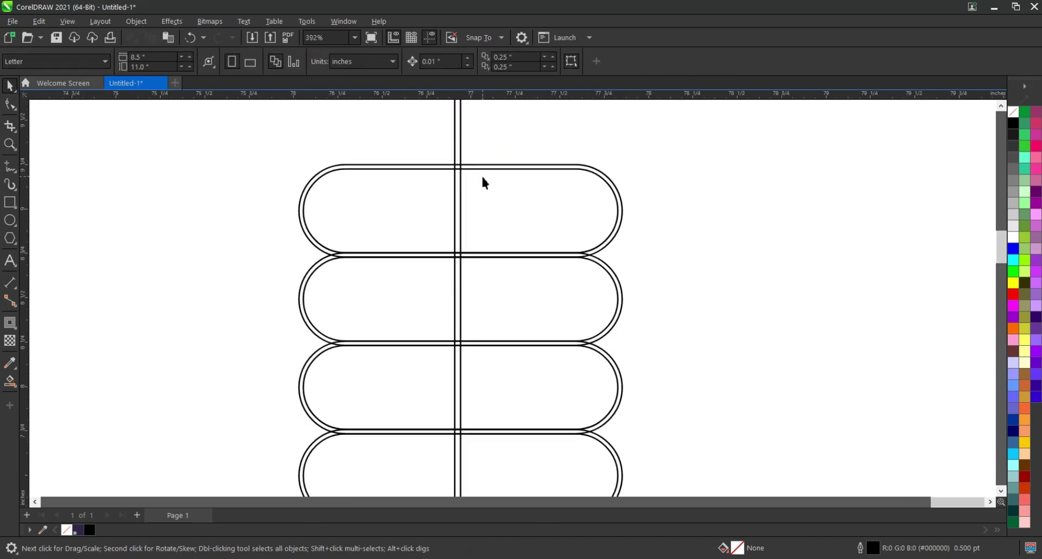
click(15, 387)
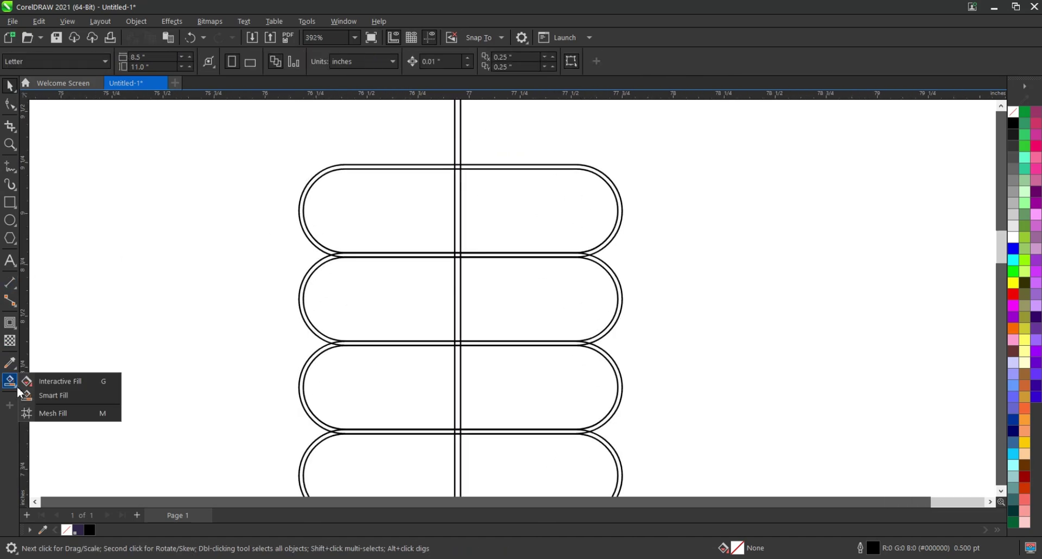
click(49, 393)
click(458, 158)
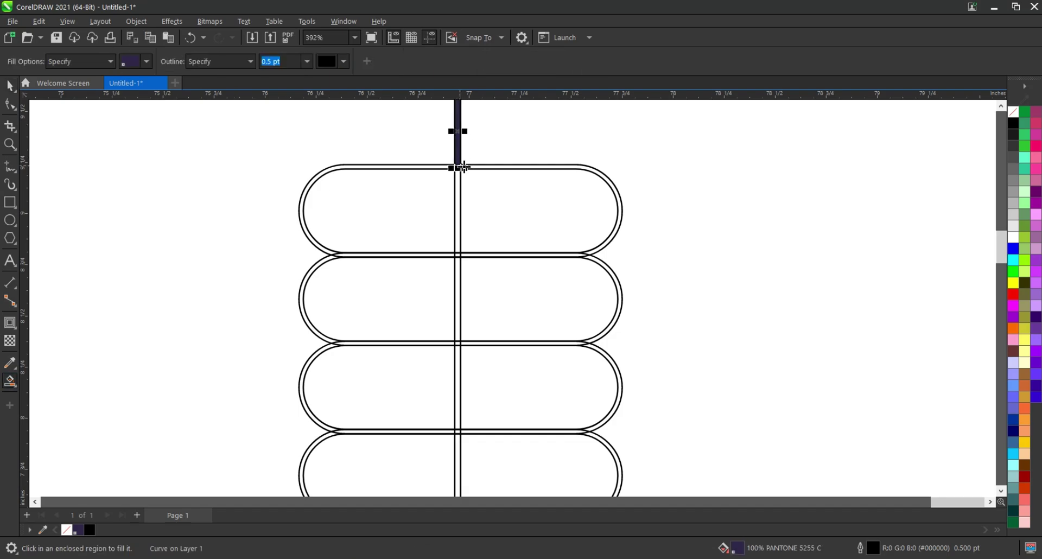
click(461, 168)
click(459, 168)
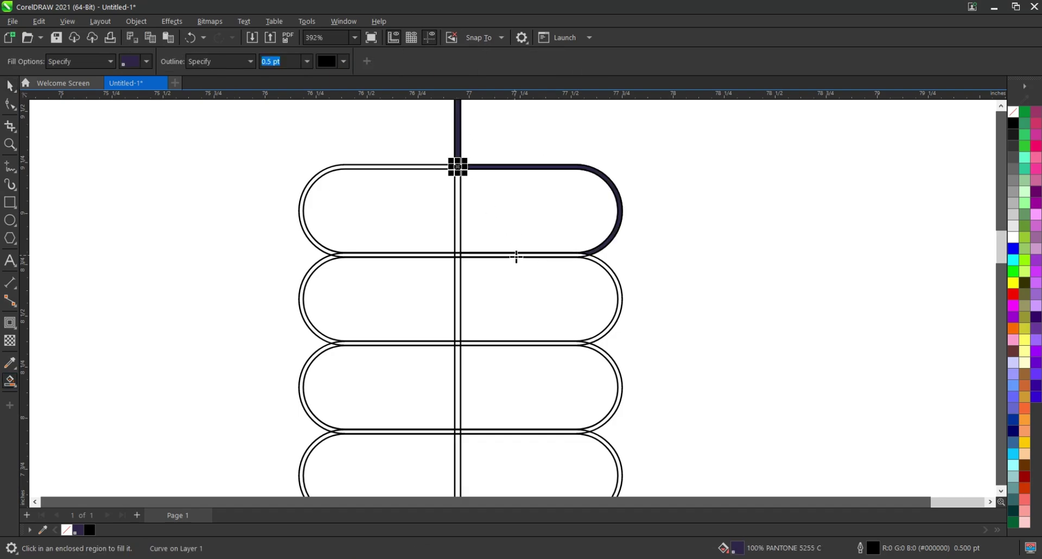
click(516, 257)
Step: Smart Fill the second shape's left curve and the full horizontal band beneath it with PANTONE 5255 C
scroll(364, 217, up, 1)
scroll(364, 217, down, 2)
click(299, 169)
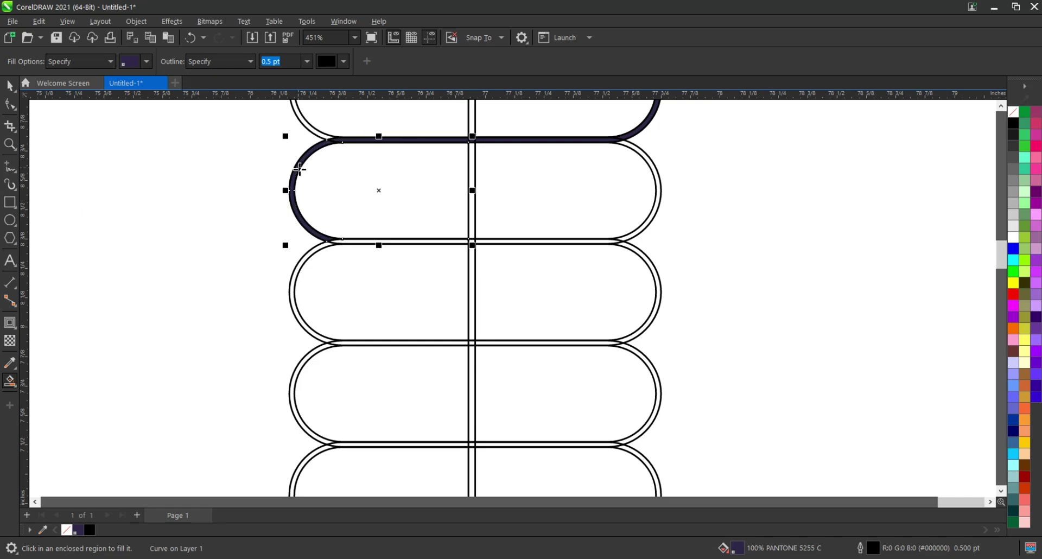
click(346, 242)
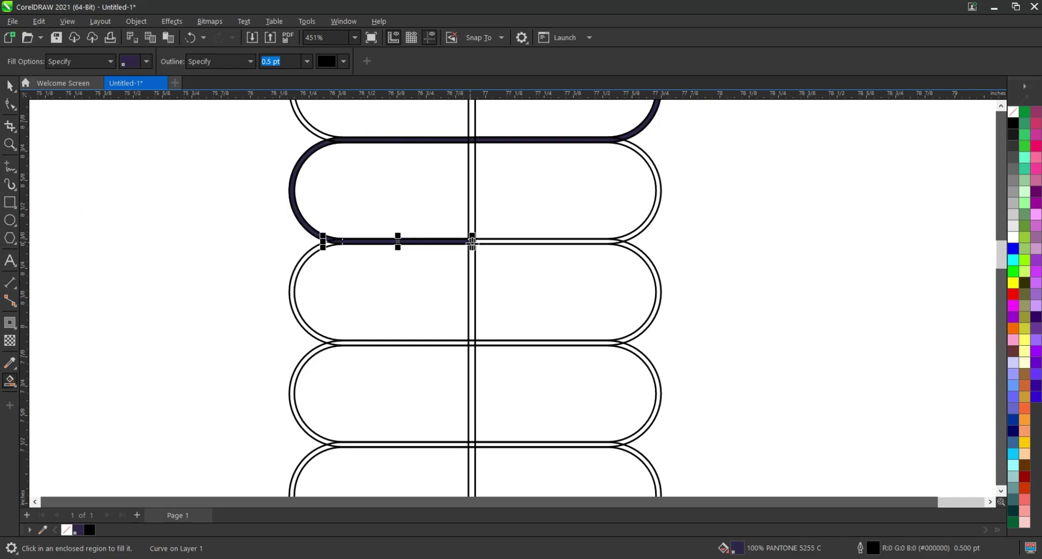
click(491, 242)
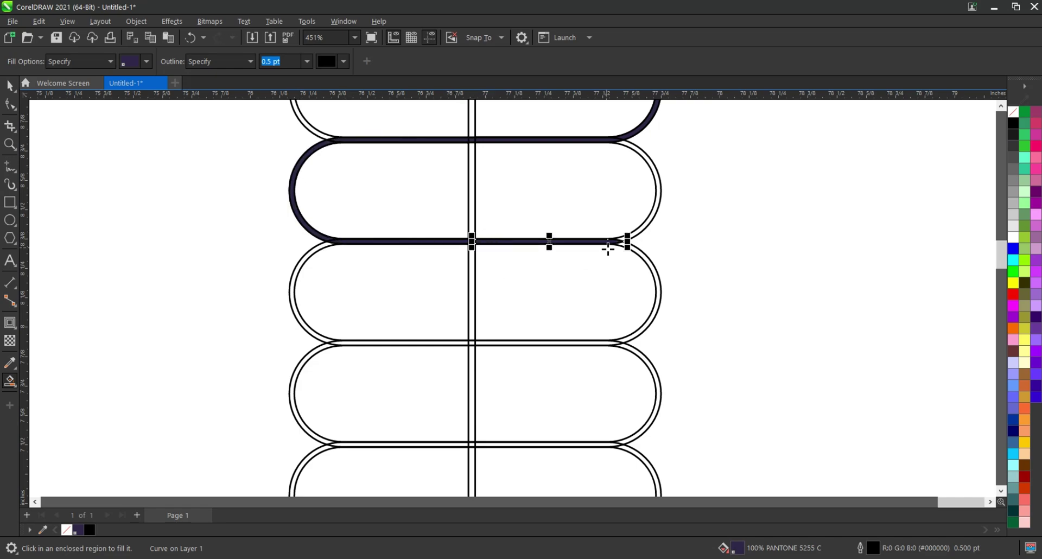
Step: Smart Fill the third shape's right curve and the full horizontal band beneath it with PANTONE 5255 C
scroll(648, 265, up, 3)
click(649, 269)
click(451, 388)
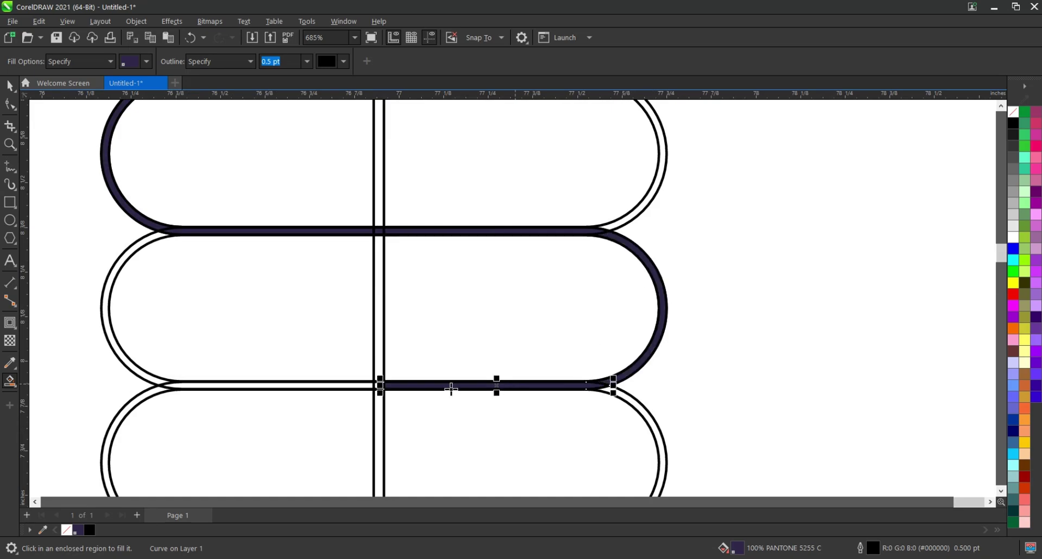
scroll(380, 385, down, 2)
click(385, 305)
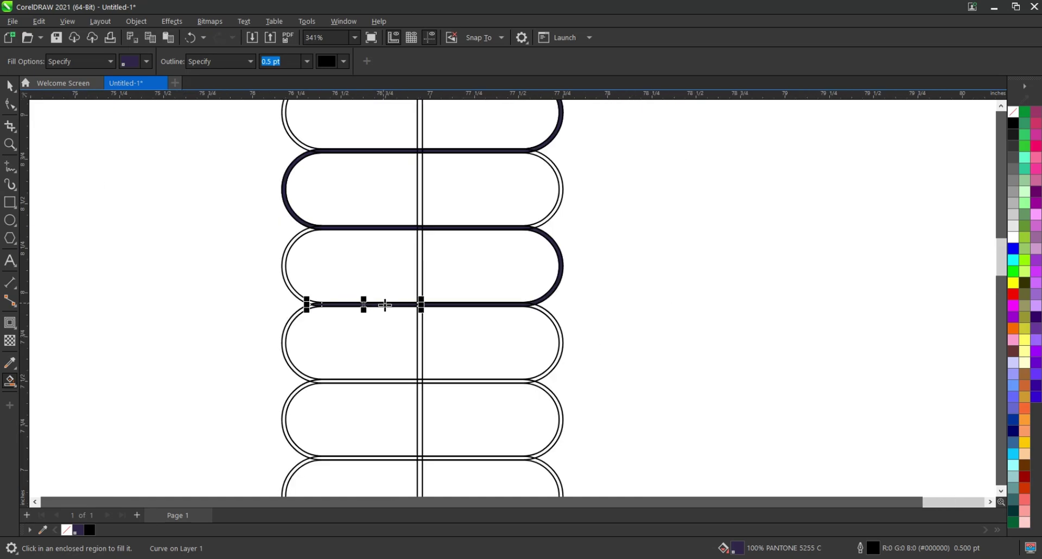
Step: Smart Fill the fourth shape's left curve and the full horizontal band beneath it with PANTONE 5255 C
click(298, 315)
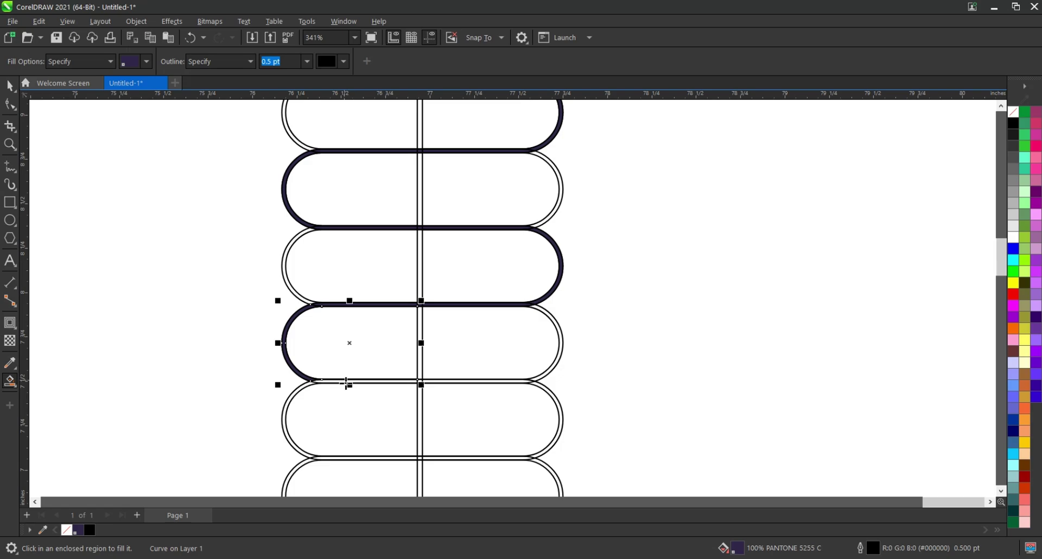
click(345, 383)
scroll(441, 237, down, 1)
scroll(425, 388, up, 1)
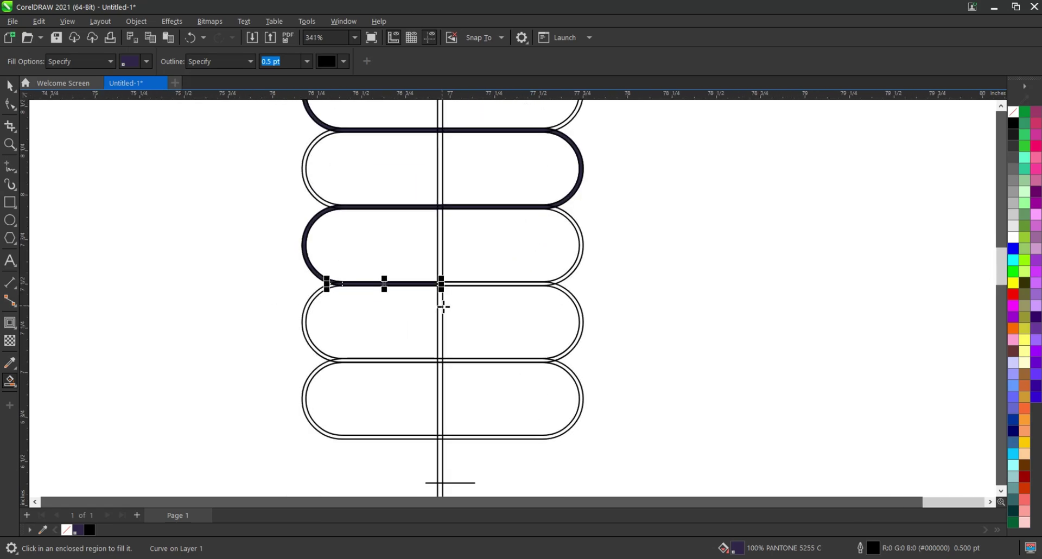
click(450, 284)
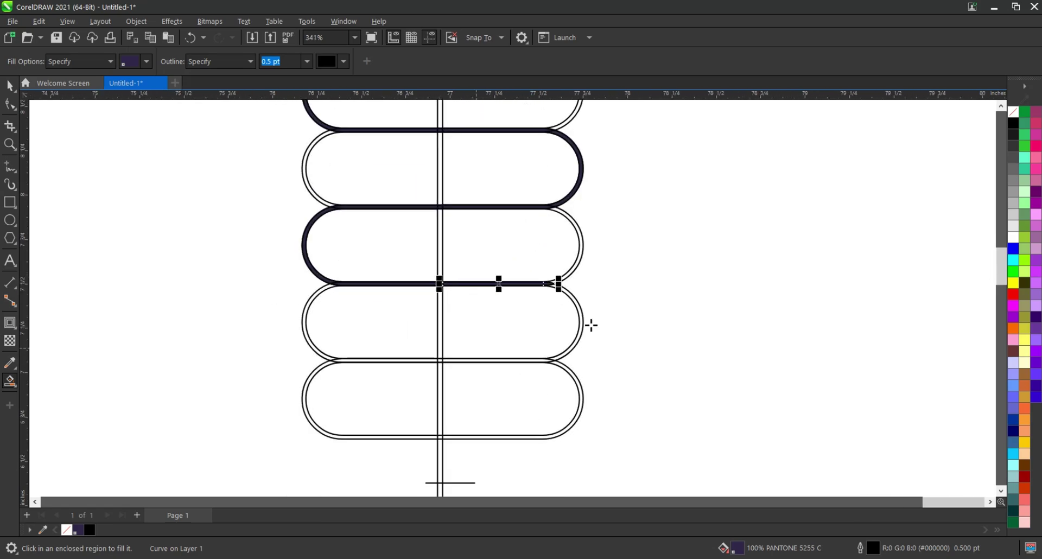
Step: Smart Fill the fifth shape's right curve and the band beneath it, including the centre junction, with PANTONE 5255 C
click(576, 303)
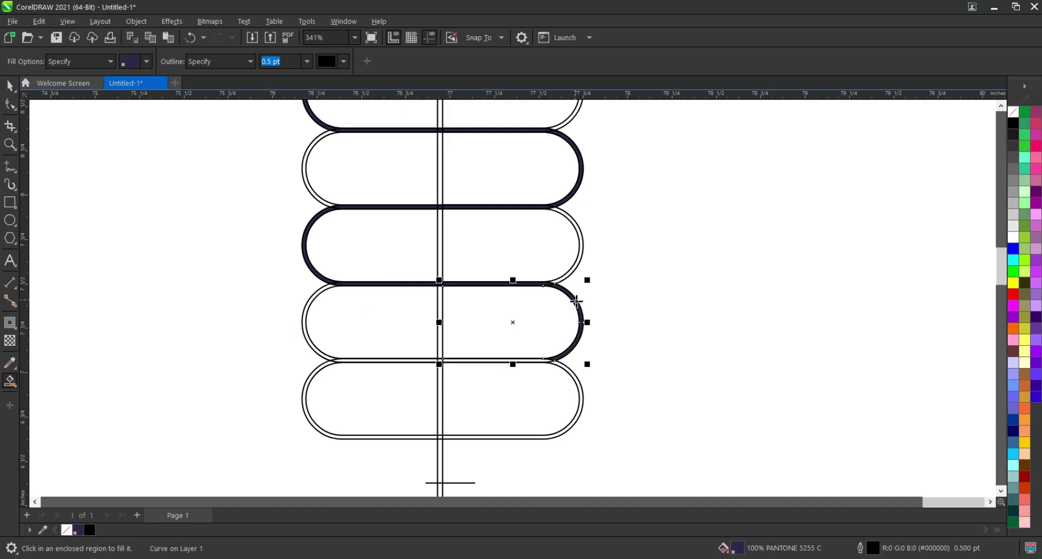
click(453, 360)
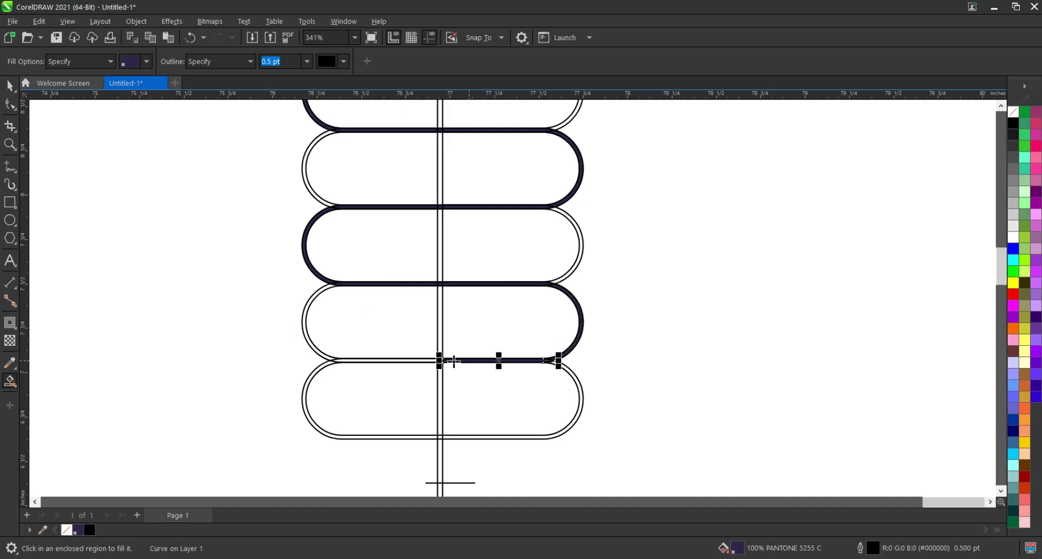
click(426, 360)
click(441, 361)
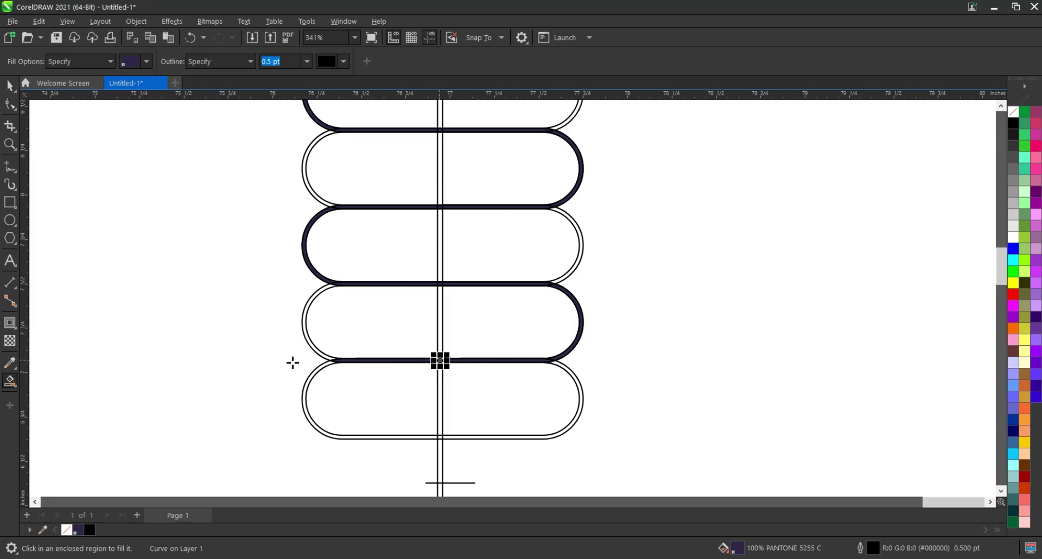
Step: Smart Fill the last shape's left curve and its lower edge up to and including the centre junction with PANTONE 5255 C
click(321, 369)
scroll(441, 438, up, 1)
click(438, 435)
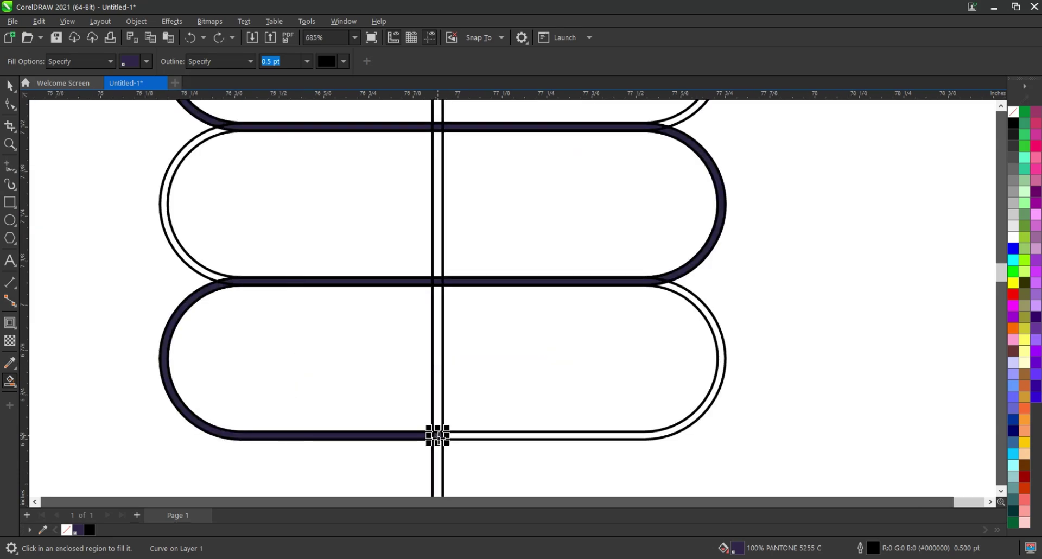
Step: Smart Fill the double line's end below the last shape with PANTONE 5255 C and delete the contoured rounded rectangles
click(437, 459)
scroll(466, 342, down, 3)
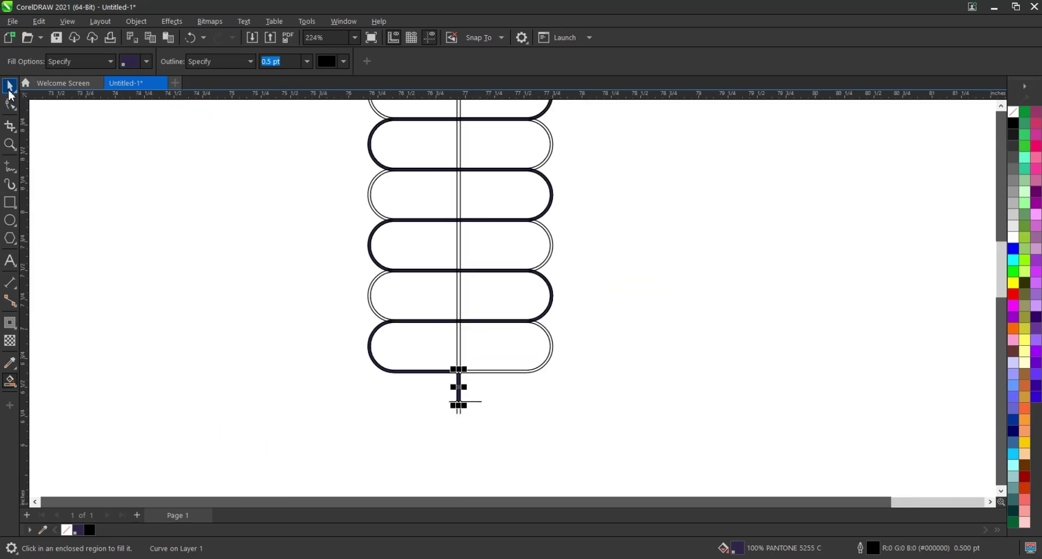
click(9, 85)
click(418, 367)
key(Delete)
scroll(475, 383, down, 1)
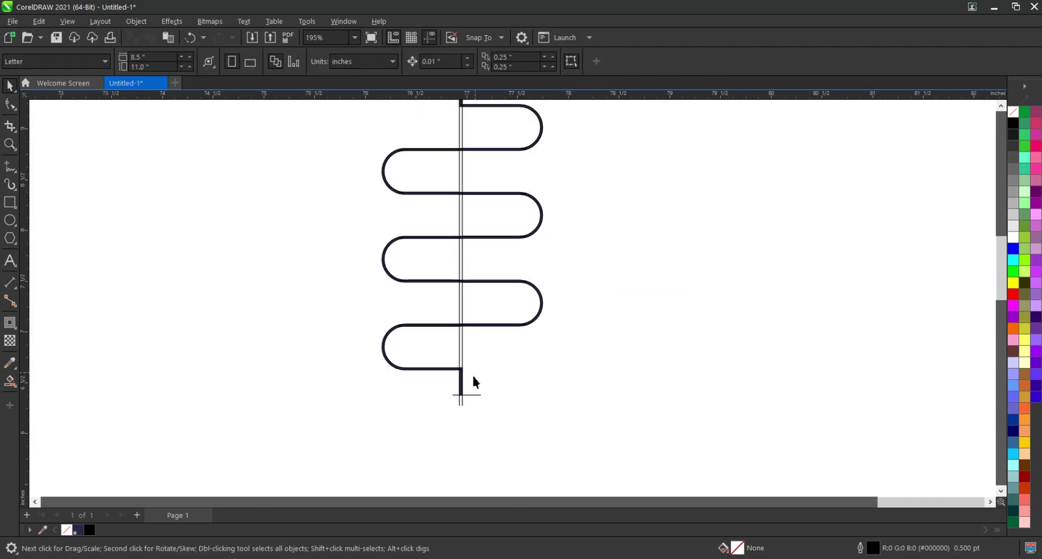
Step: Delete the remaining construction lines: both long vertical lines and the short horizontal lines at the band's two ends
click(460, 401)
click(484, 358)
scroll(499, 266, down, 1)
scroll(526, 124, up, 1)
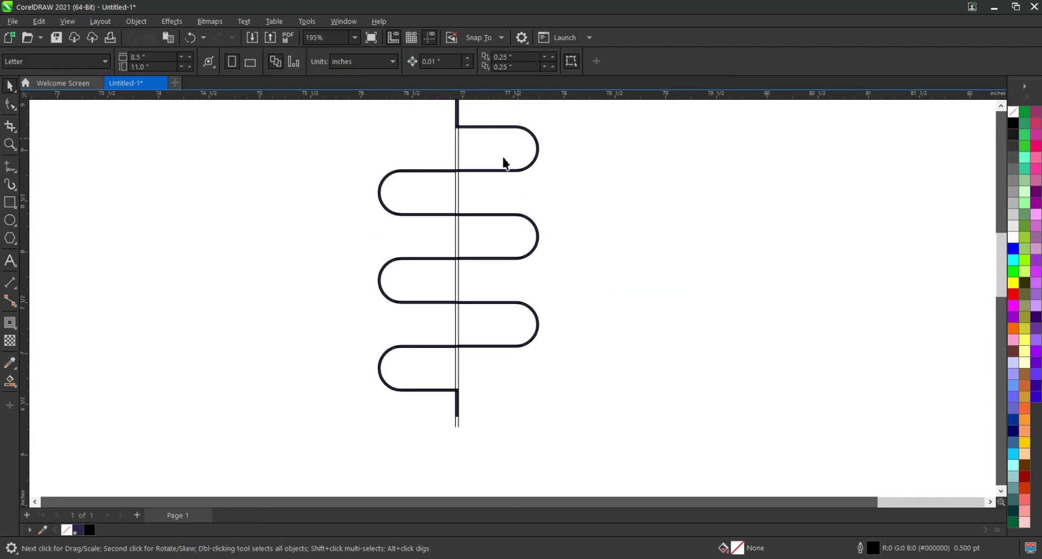
click(456, 425)
click(455, 424)
click(453, 422)
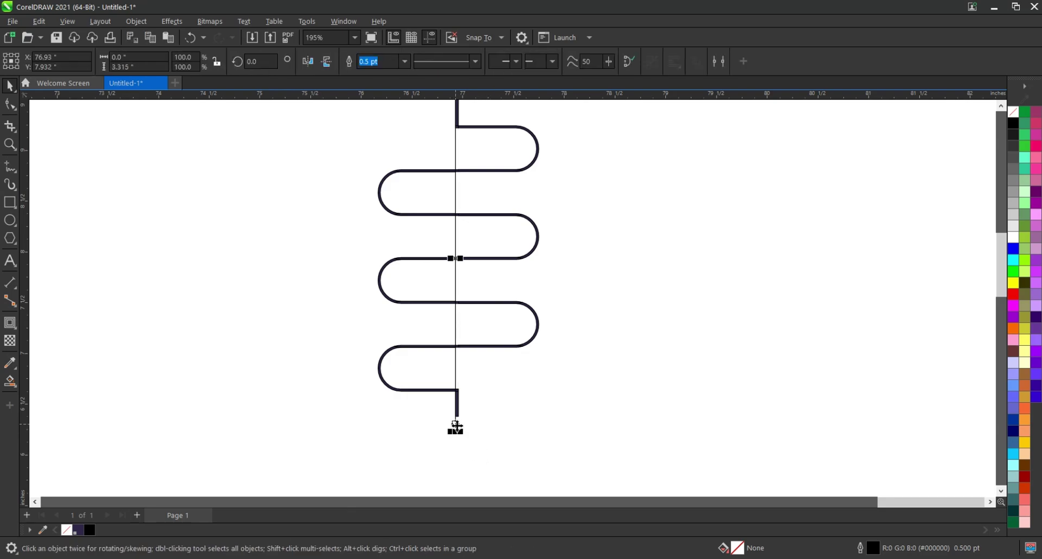
key(Delete)
scroll(484, 145, up, 1)
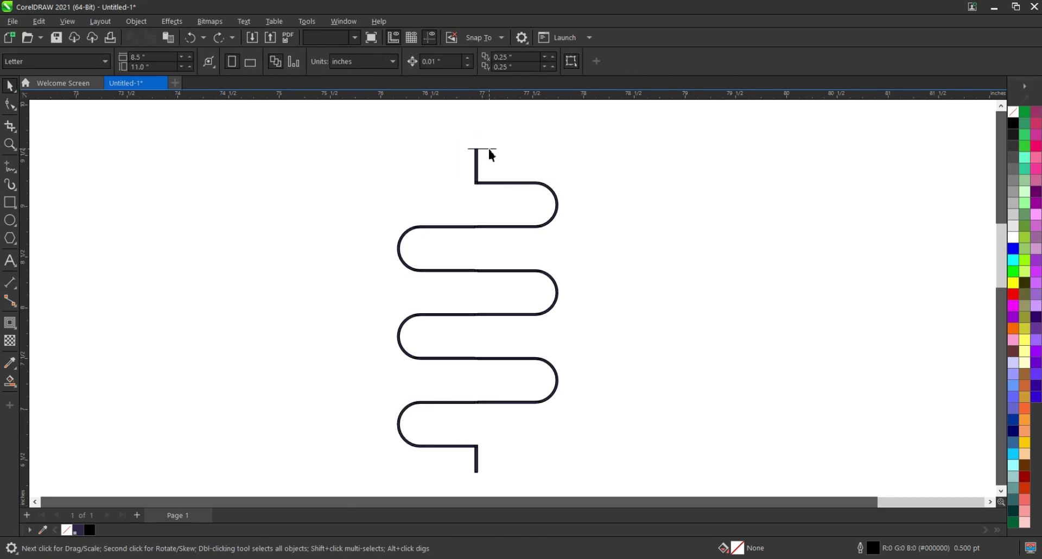
click(489, 150)
key(Delete)
Step: Weld the filled pieces of each bend so that every half-loop of the serpentine band becomes a single shape
drag(454, 254, 453, 251)
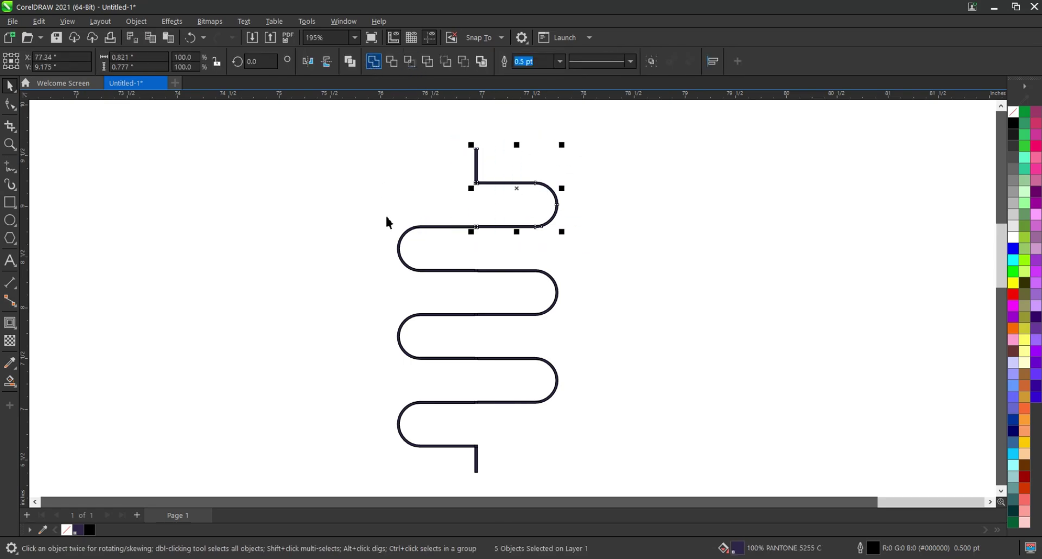
drag(357, 213, 506, 296)
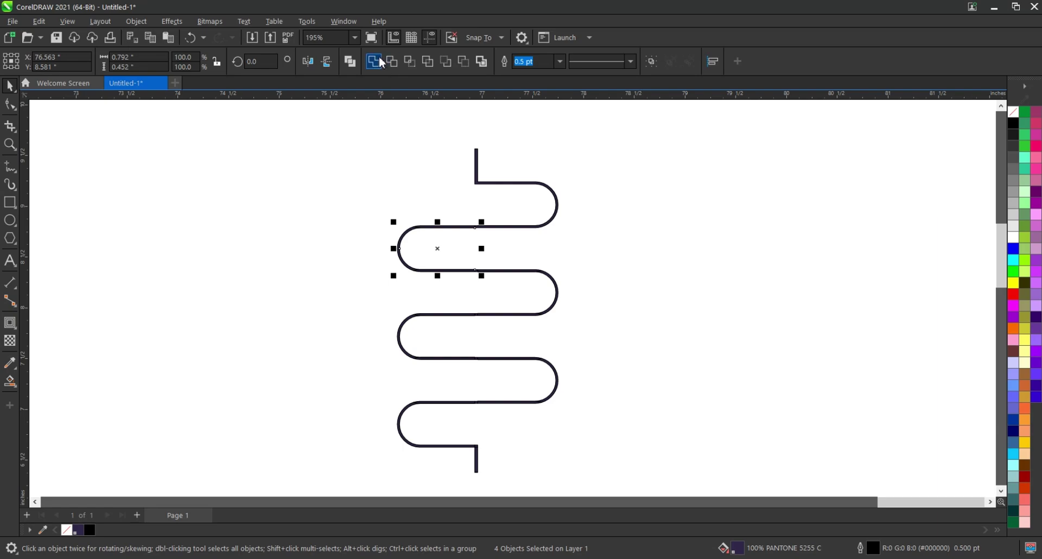
drag(596, 252, 446, 339)
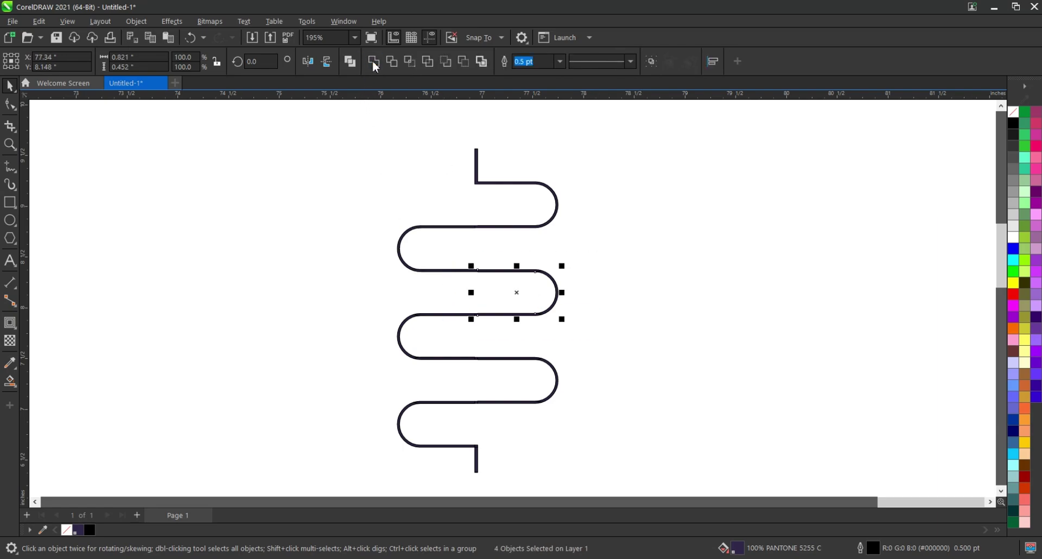
drag(372, 298, 494, 386)
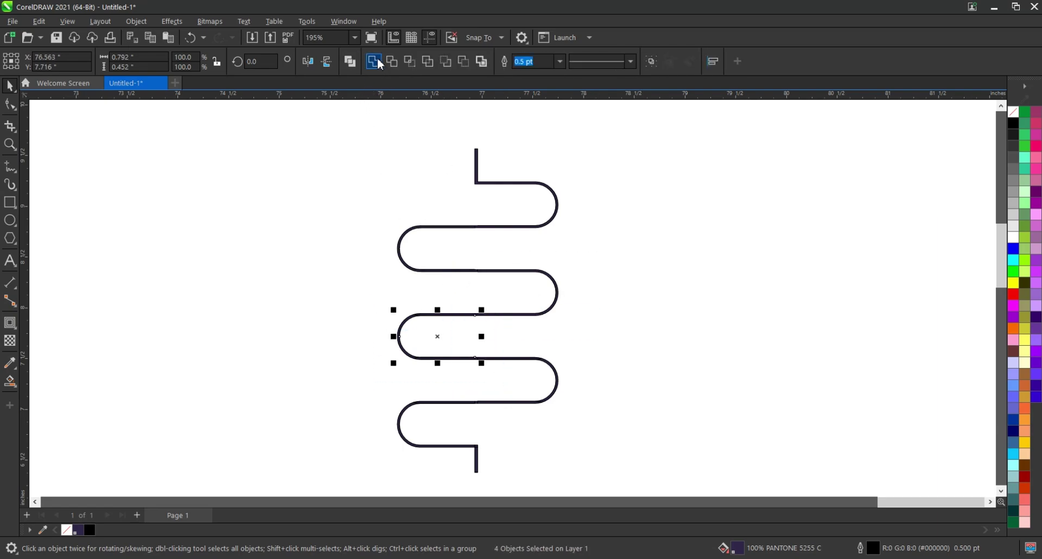
drag(591, 346, 458, 422)
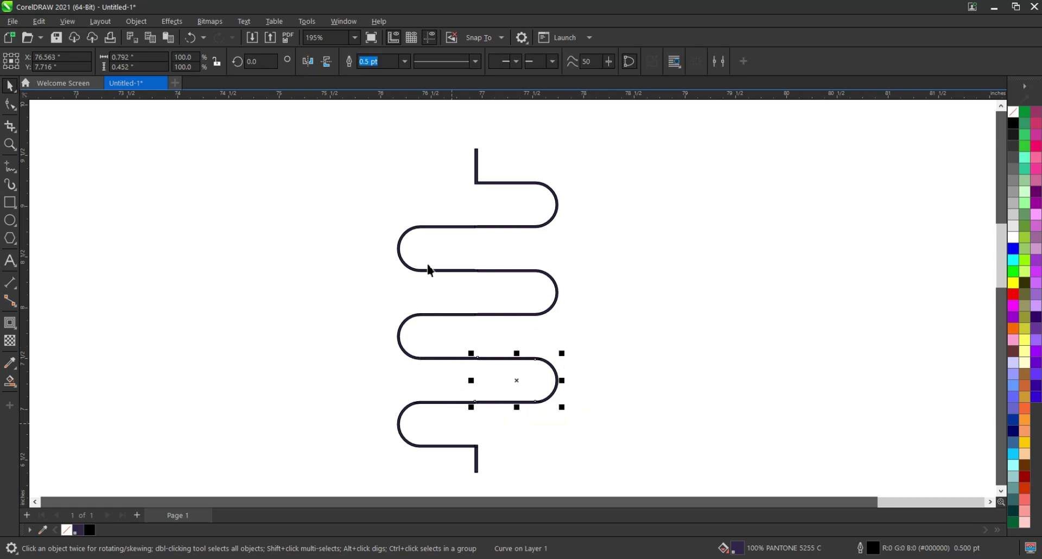
drag(380, 389, 500, 461)
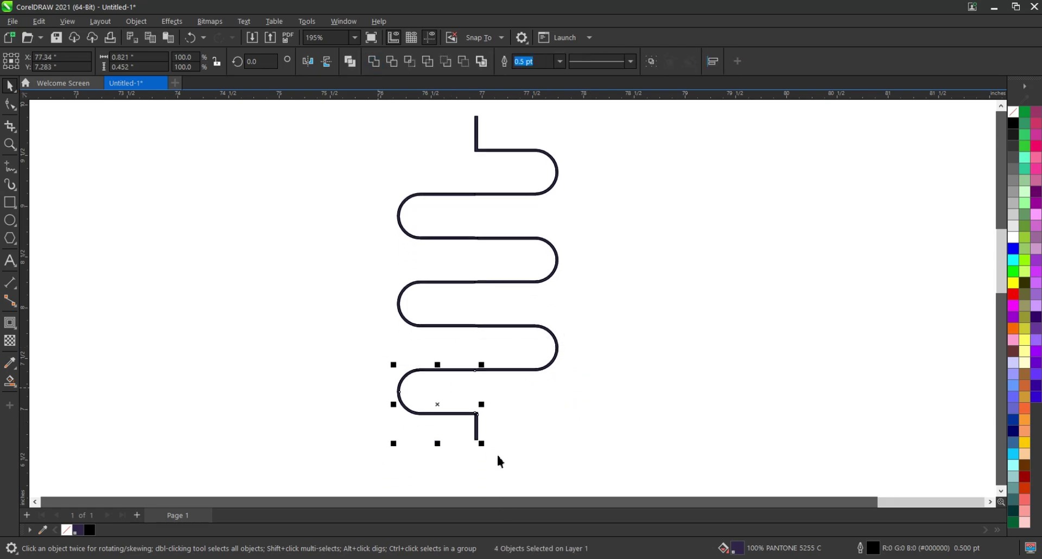
click(374, 62)
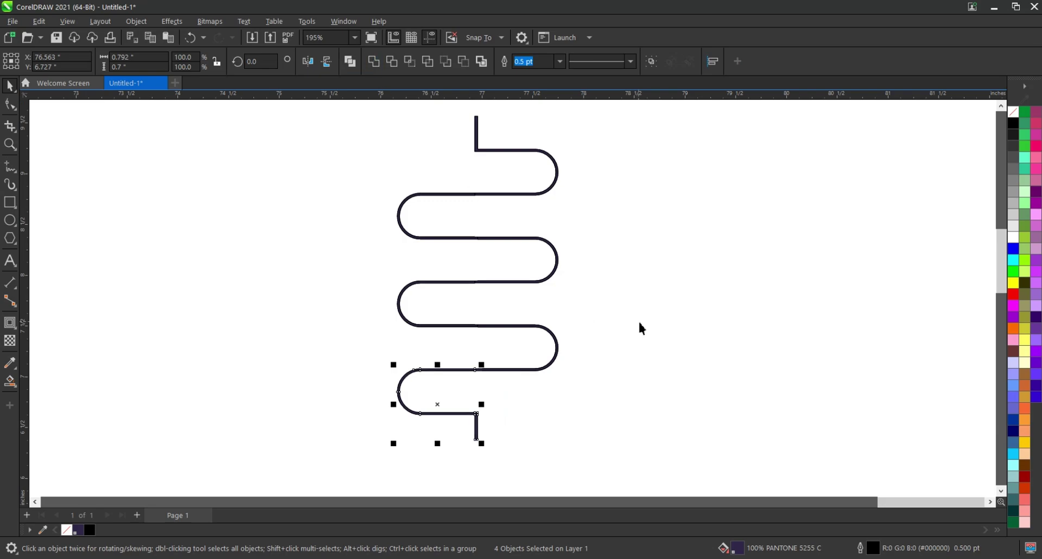
click(652, 305)
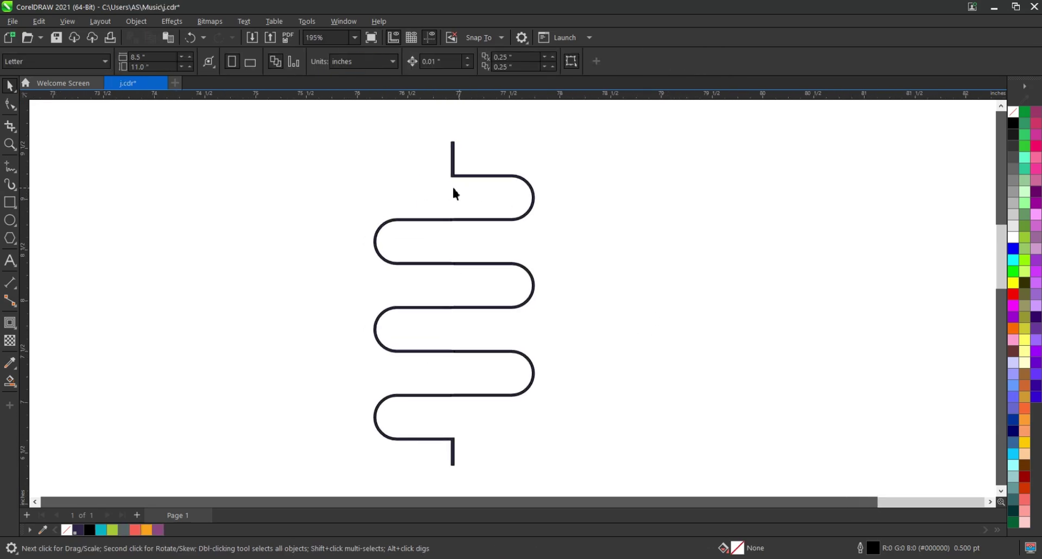
Step: Draw a rectangle about 1.015 by 0.276 inches inside the first bend of the serpentine band
click(10, 202)
scroll(420, 198, up, 1)
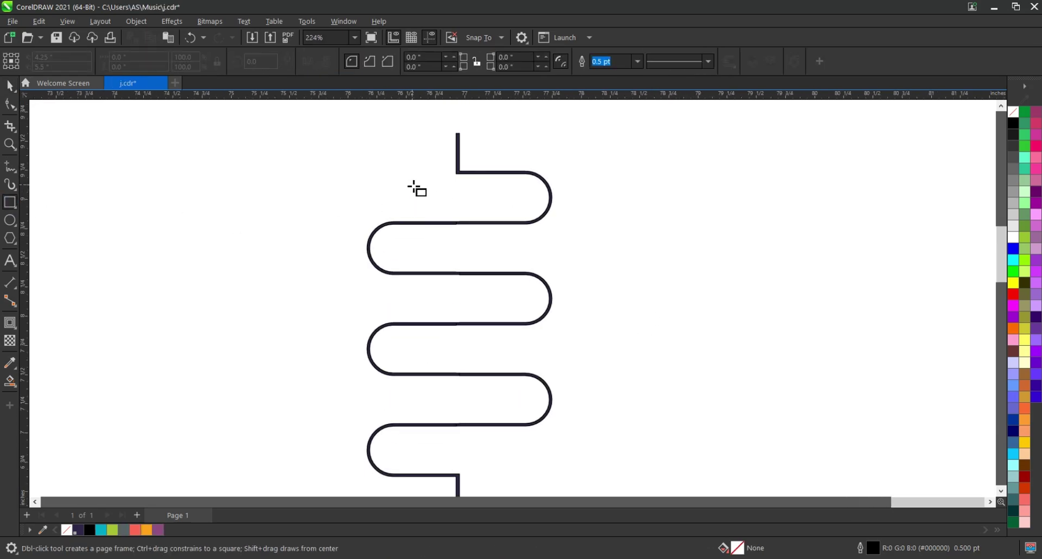
drag(413, 185, 531, 217)
Step: Narrow the rectangle to 0.8 inches and round its corners fully to 0.138 inches
click(10, 85)
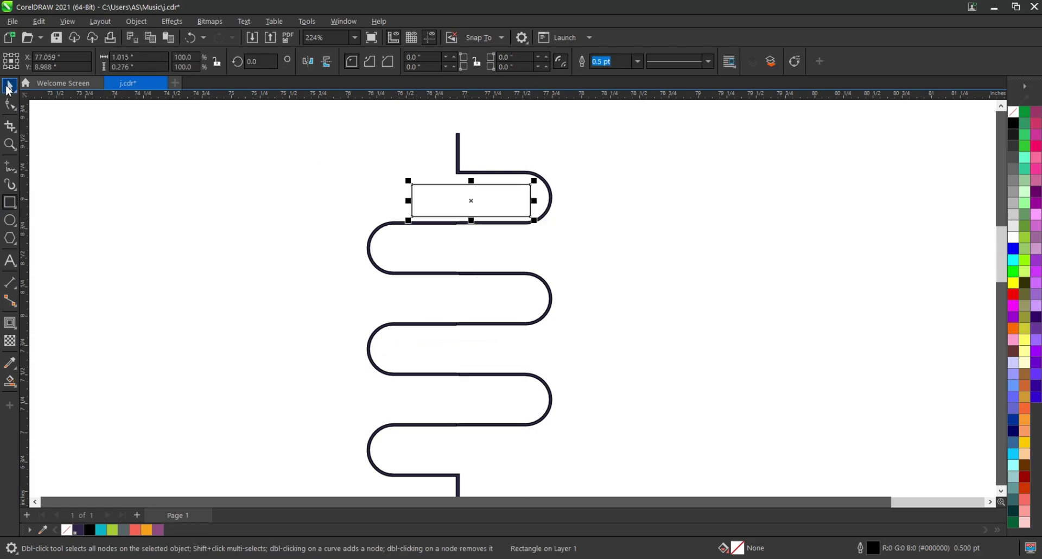
scroll(440, 180, up, 3)
drag(390, 213, 507, 239)
click(10, 103)
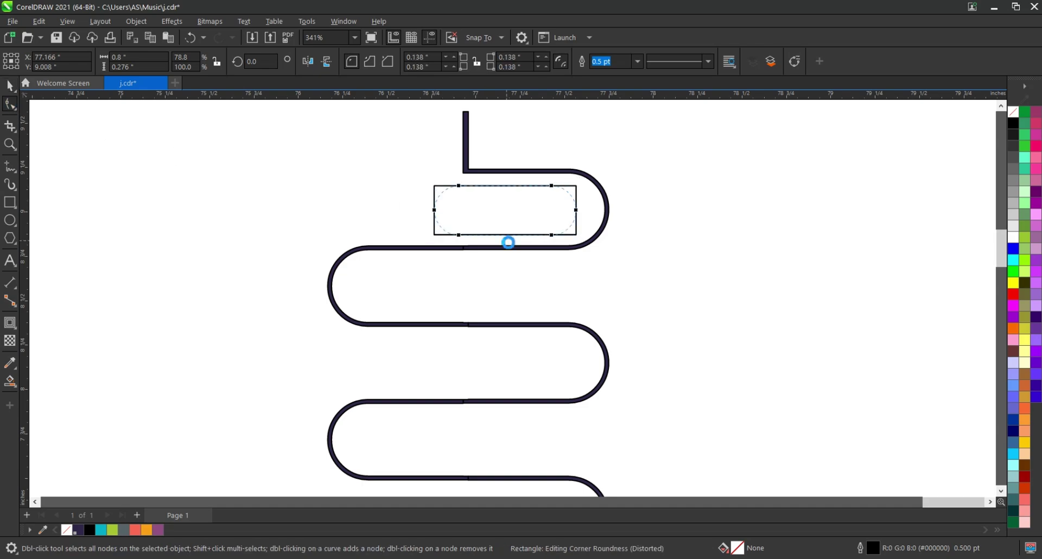
click(10, 86)
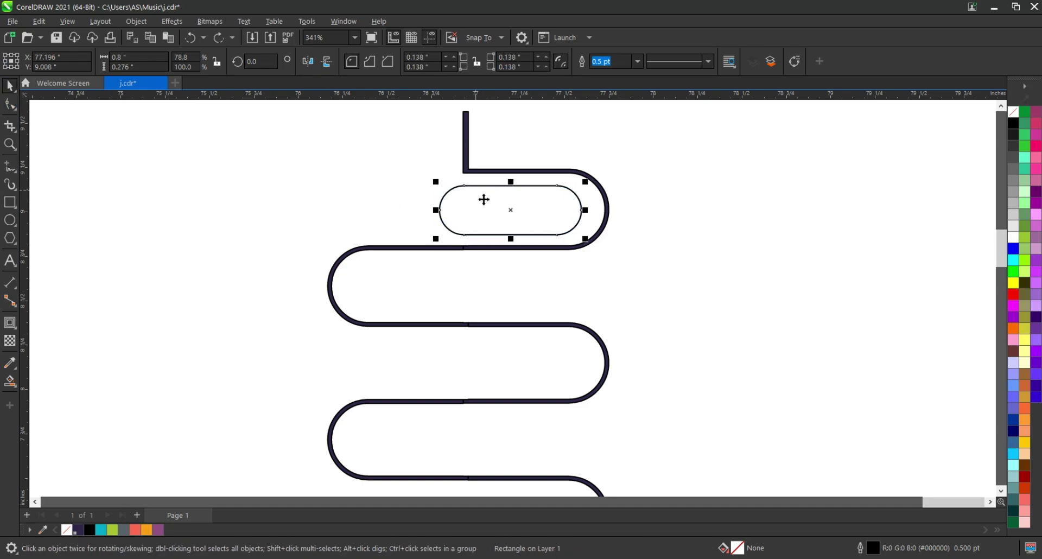
Step: Place a copy of the rounded rectangle to its left and slightly higher, overlapping the original
drag(477, 207, 445, 202)
key(Left)
key(Left)
key(Left)
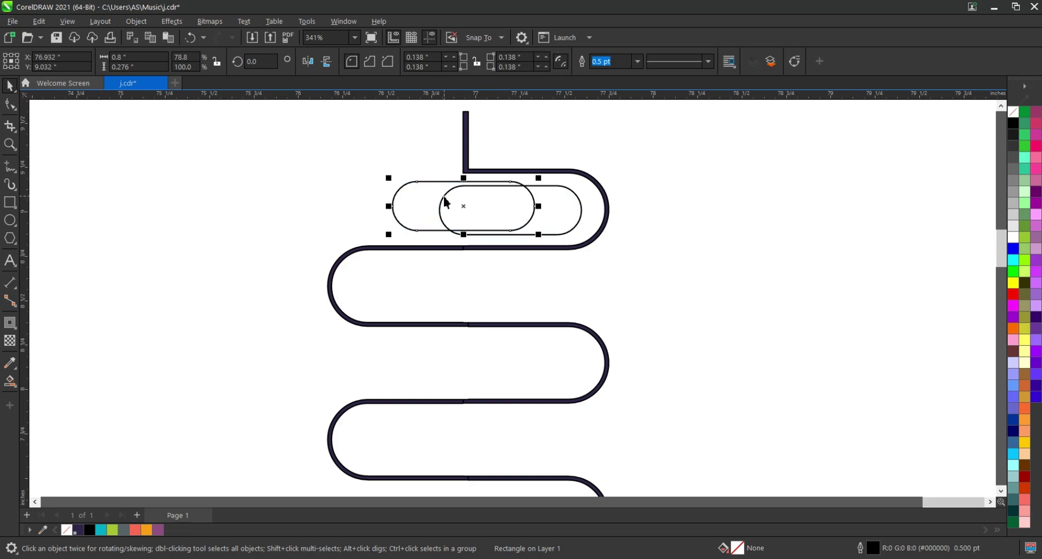
key(Left)
key(Left)
key(Left)
key(Left)
Step: Group the two rounded rectangles and stretch them leftward until each is 0.953 inches wide
shift+click(554, 206)
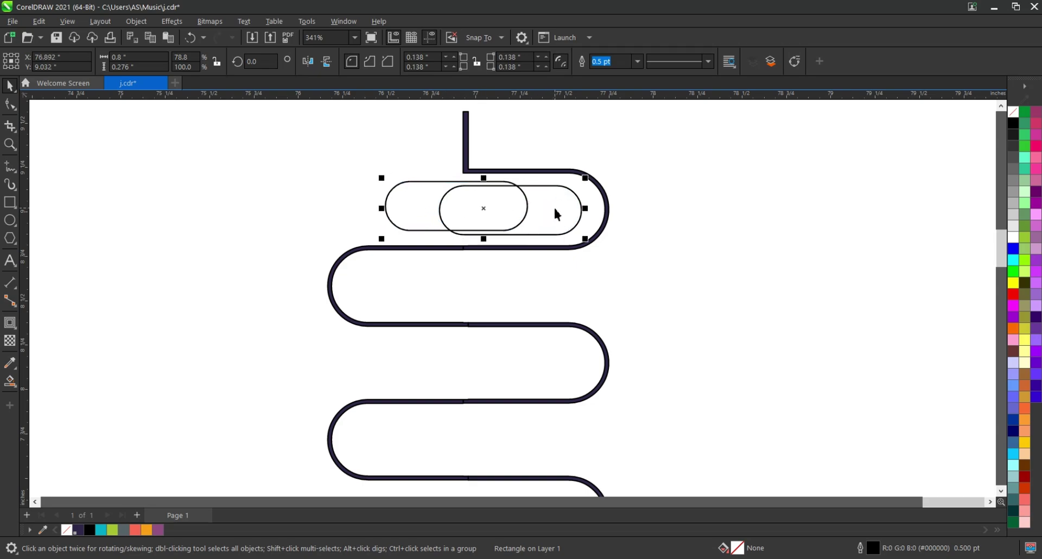
key(ctrl+g)
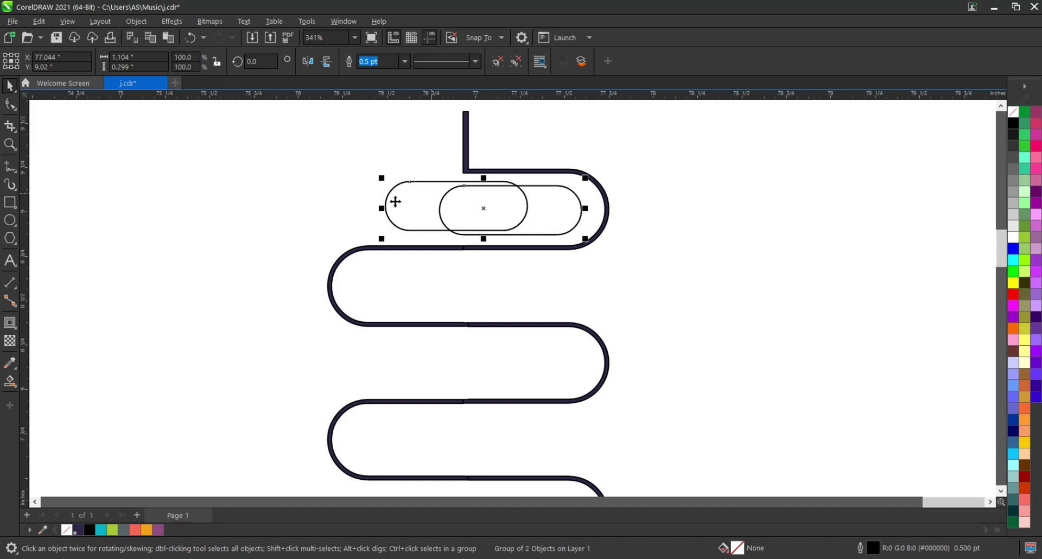
drag(381, 211, 349, 212)
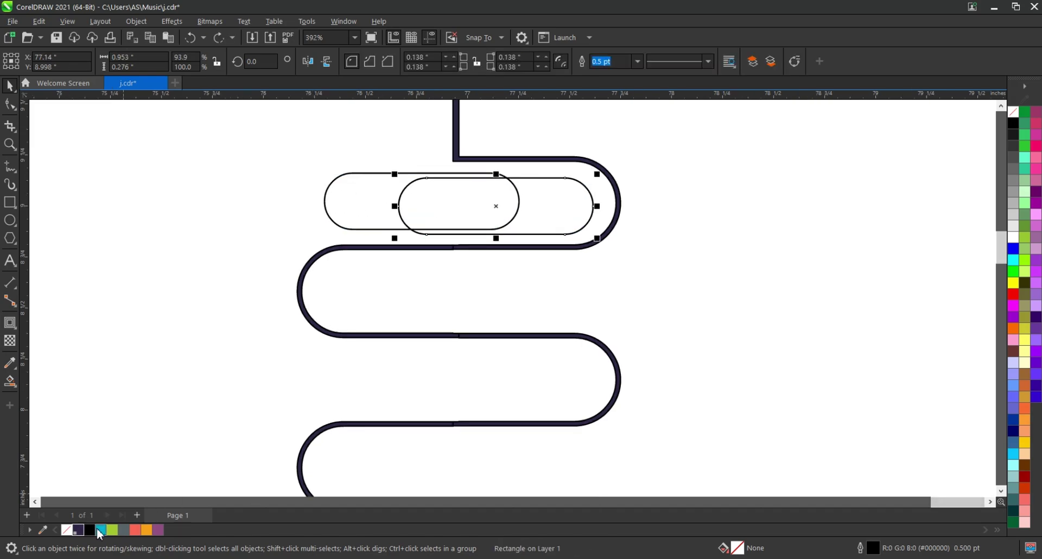
Step: Give the right rounded rectangle a teal fill (R10 G183 B197) and a white 1.0 pt outline behind the fill
click(100, 530)
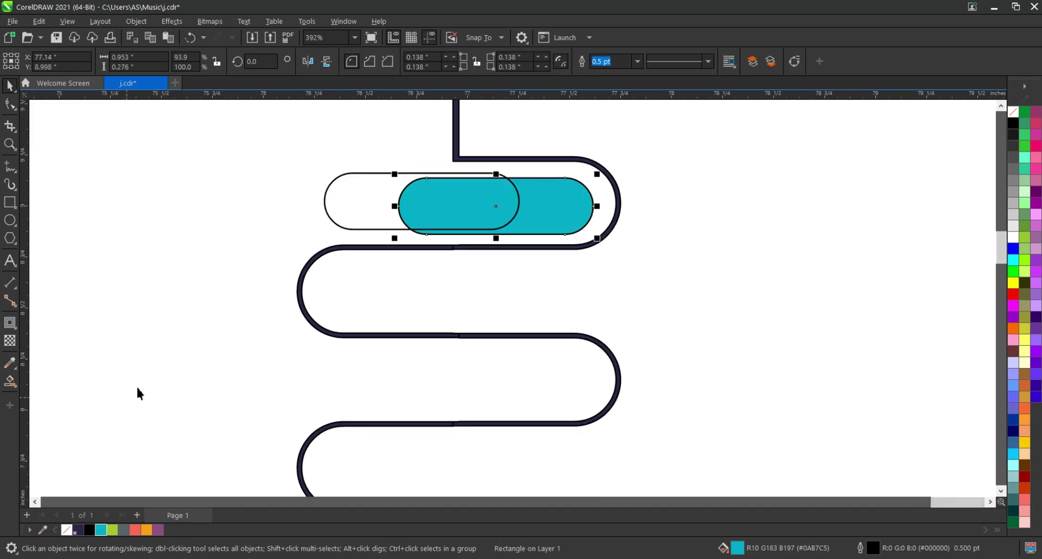
right_click(1013, 237)
click(999, 247)
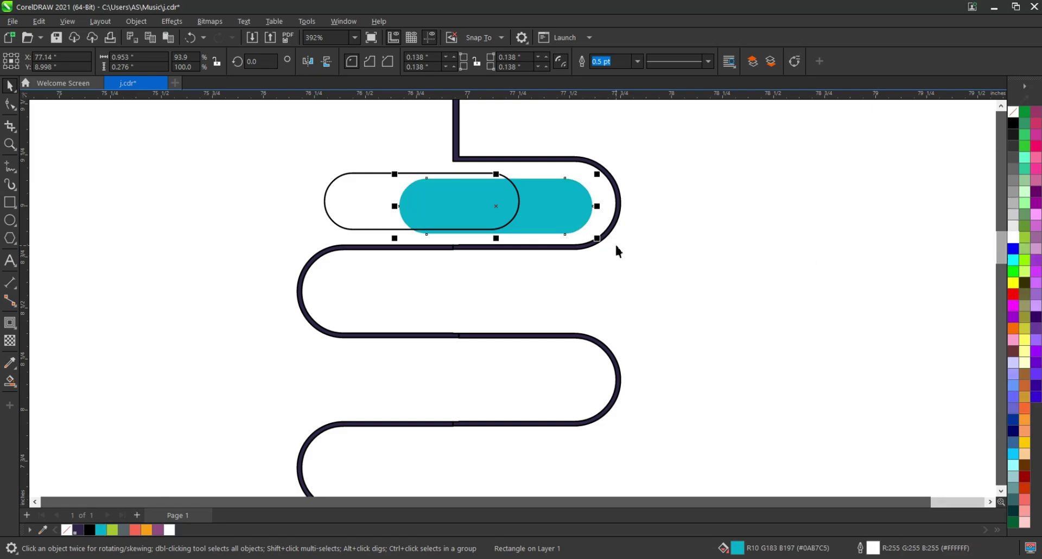
click(640, 63)
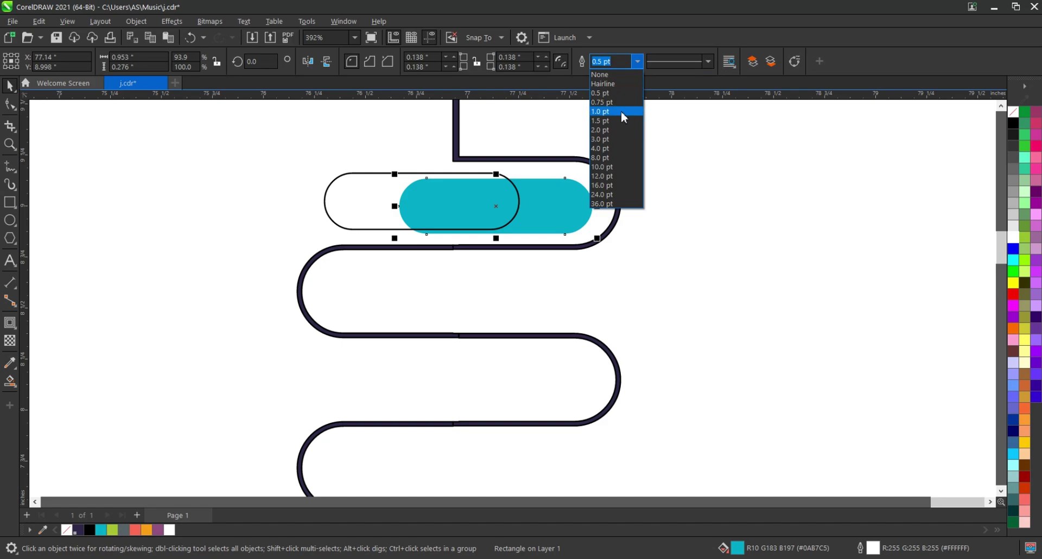
click(623, 112)
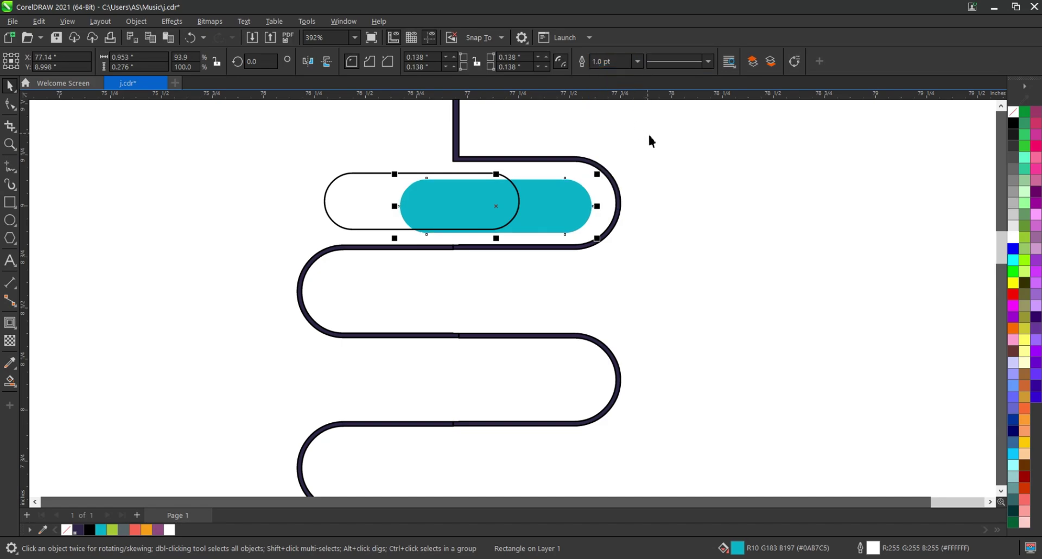
key(F12)
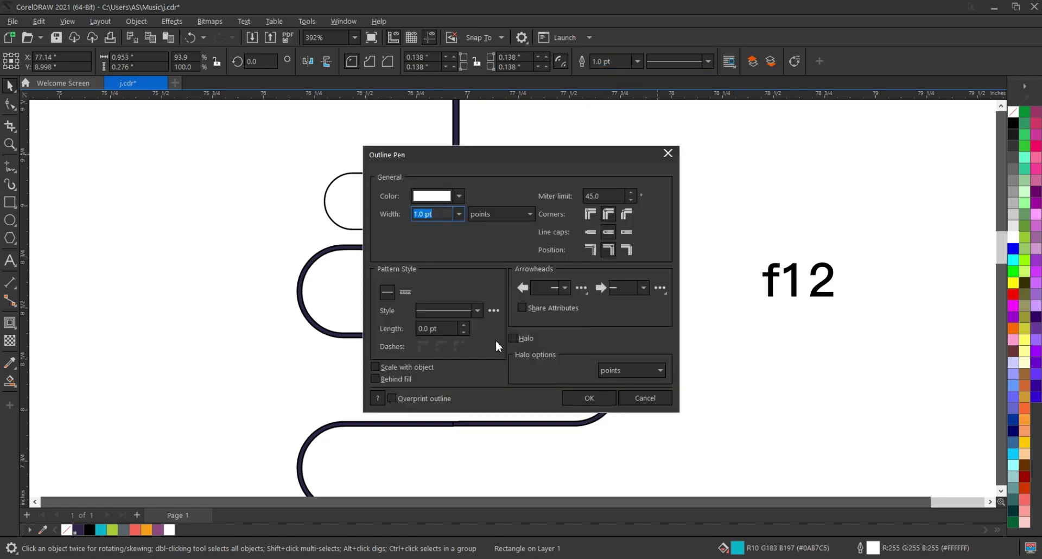
click(375, 379)
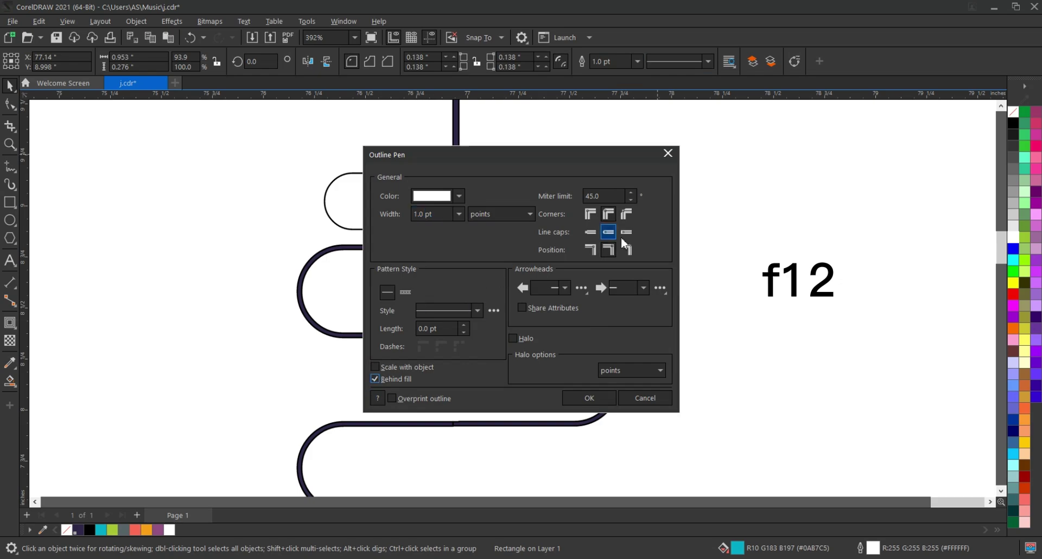
click(592, 395)
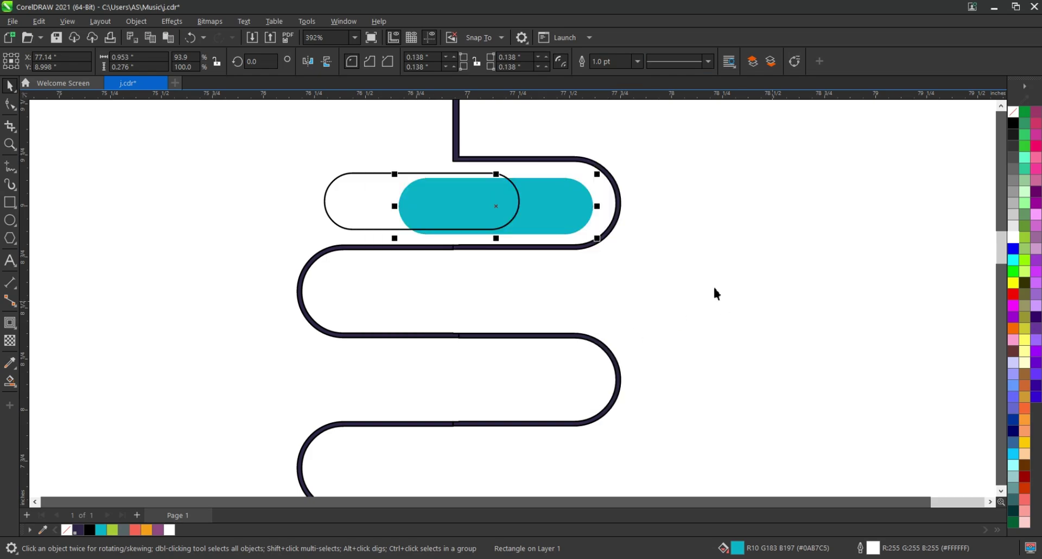
Step: Give the left rounded rectangle a white fill and a white 1.0 pt outline behind the fill
click(363, 192)
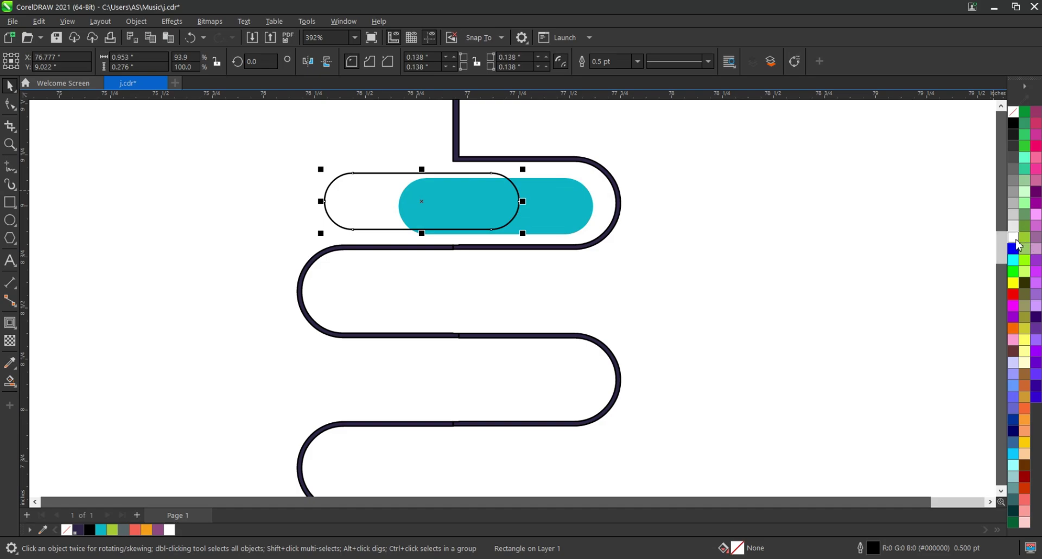
click(1013, 238)
right_click(1012, 238)
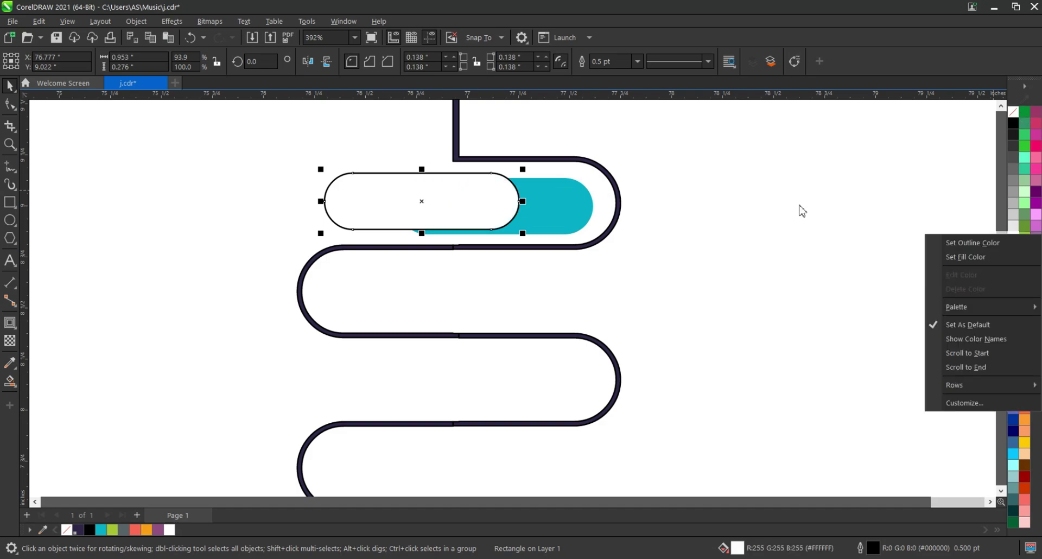
click(969, 243)
key(F12)
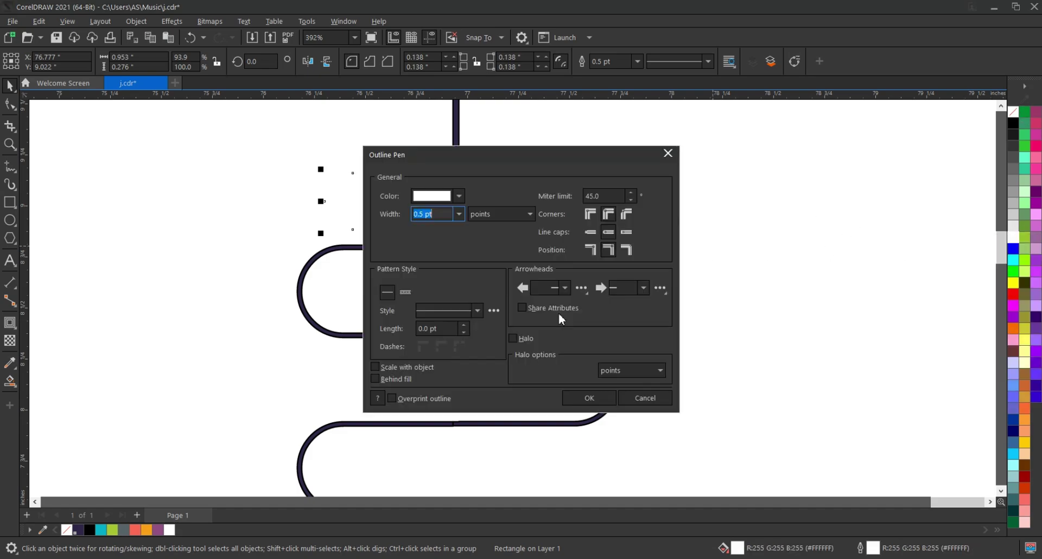
click(374, 379)
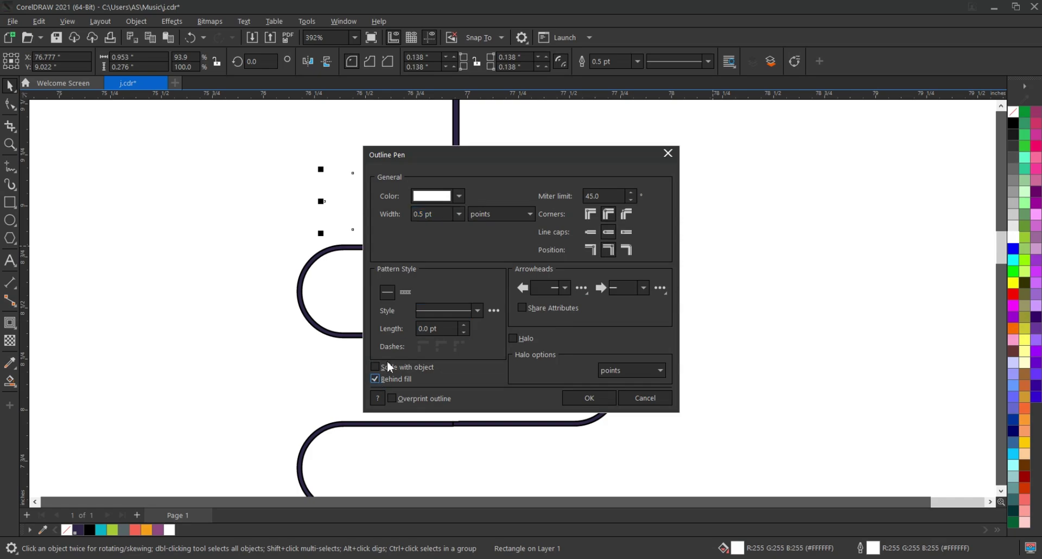
click(459, 214)
click(434, 266)
click(587, 397)
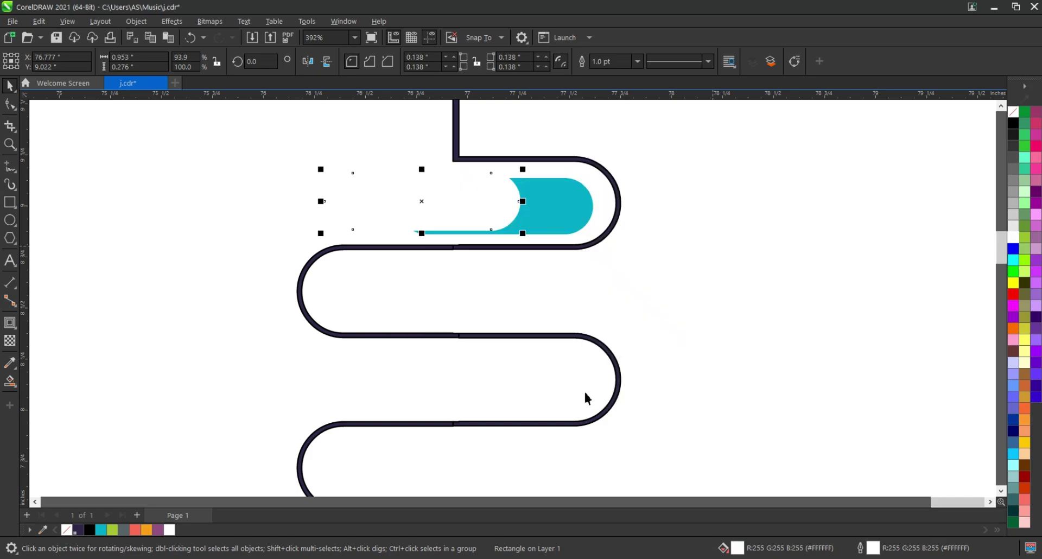
Step: Add a drop shadow to both the white and the teal rounded rectangles with the Shadow tool
click(49, 323)
click(17, 329)
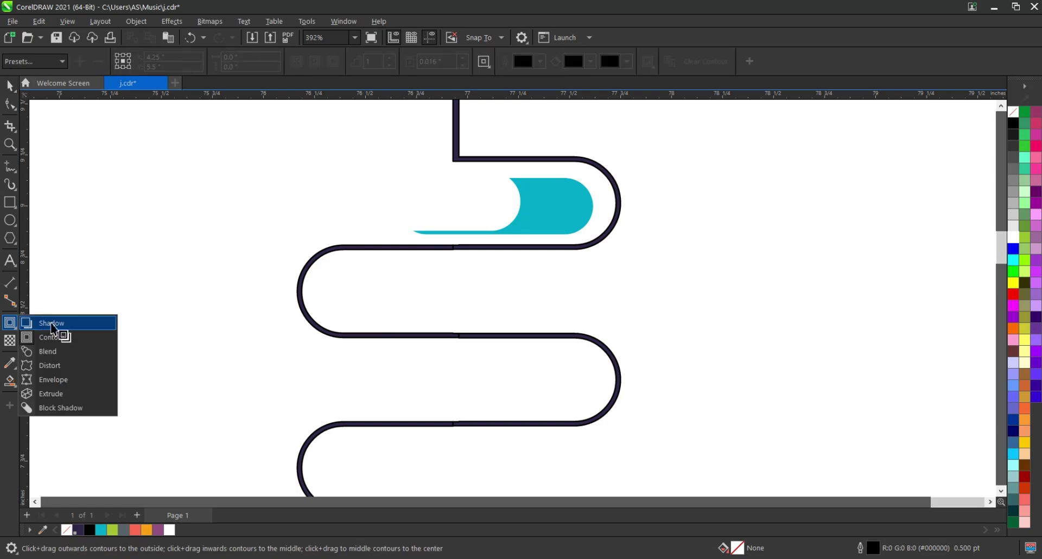
click(60, 324)
click(391, 207)
drag(391, 207, 591, 227)
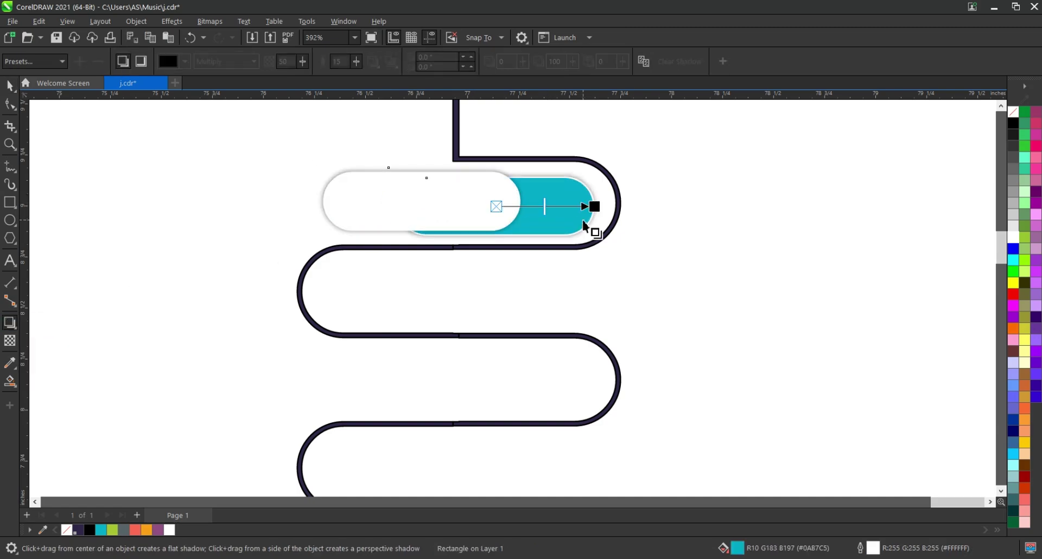
Step: Copy the shadowed white and teal label pair straight down into each of the five lower bends of the band
click(9, 85)
scroll(382, 164, down, 1)
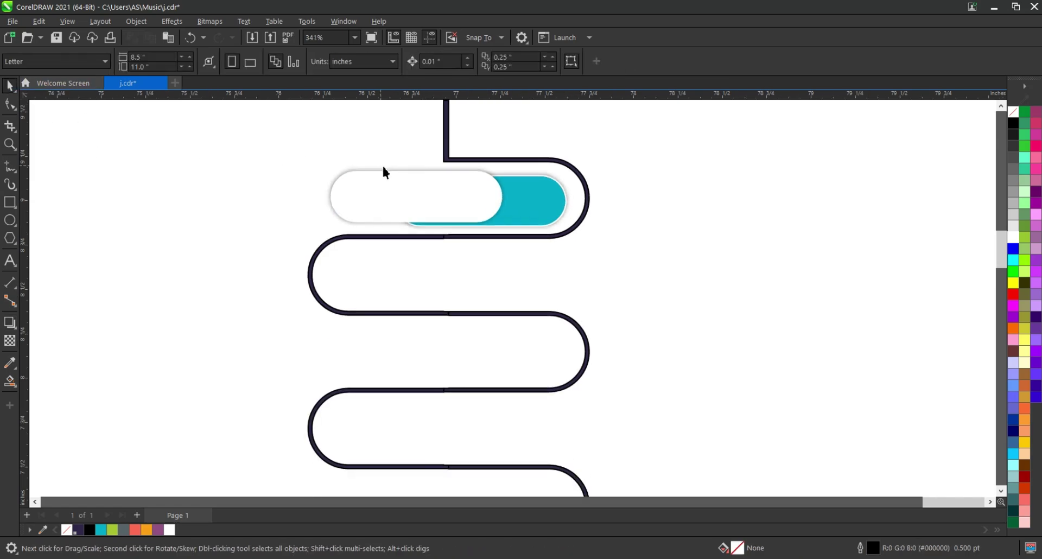
click(526, 198)
scroll(500, 161, down, 3)
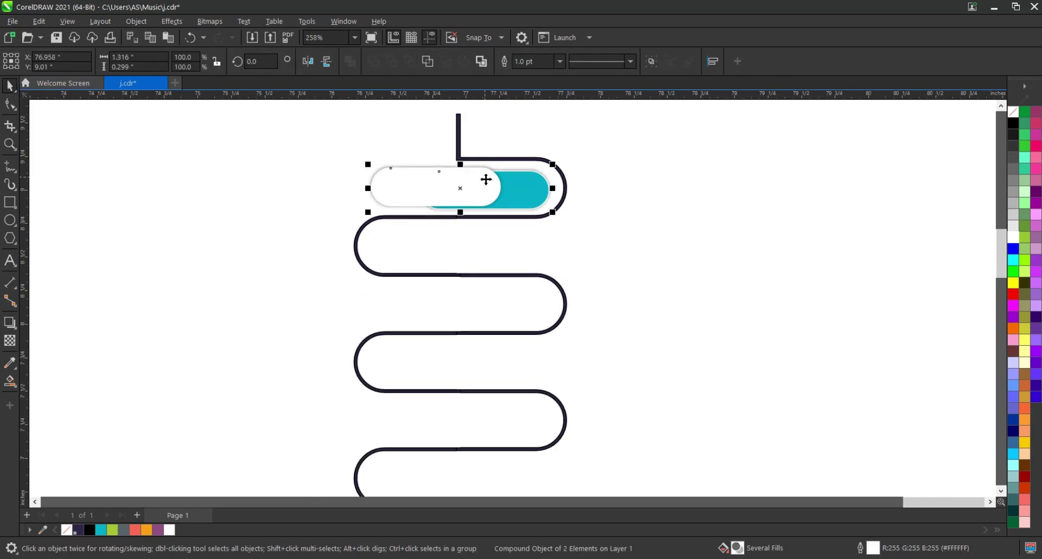
drag(487, 177, 488, 302)
scroll(494, 300, down, 3)
scroll(504, 301, up, 2)
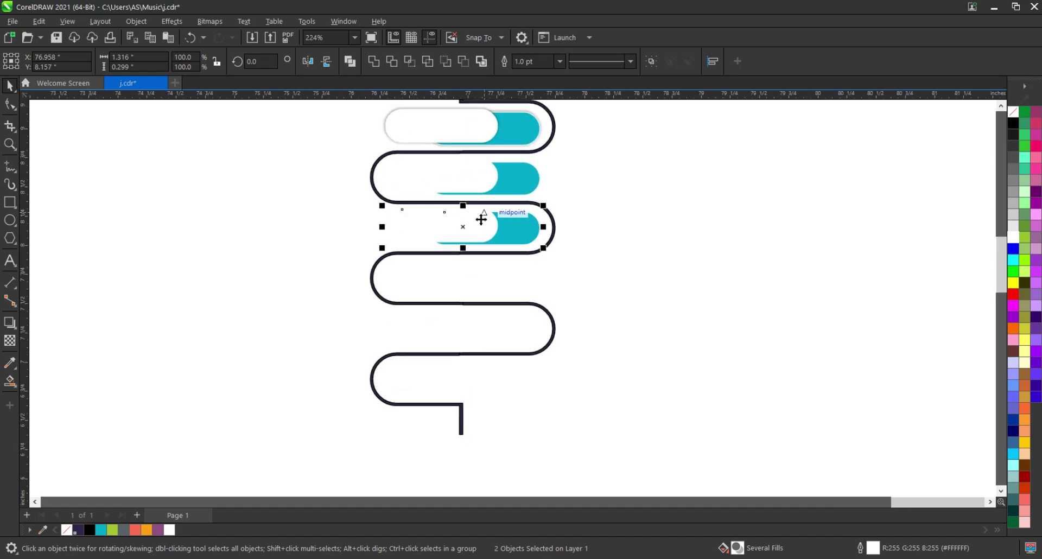
drag(481, 221, 488, 285)
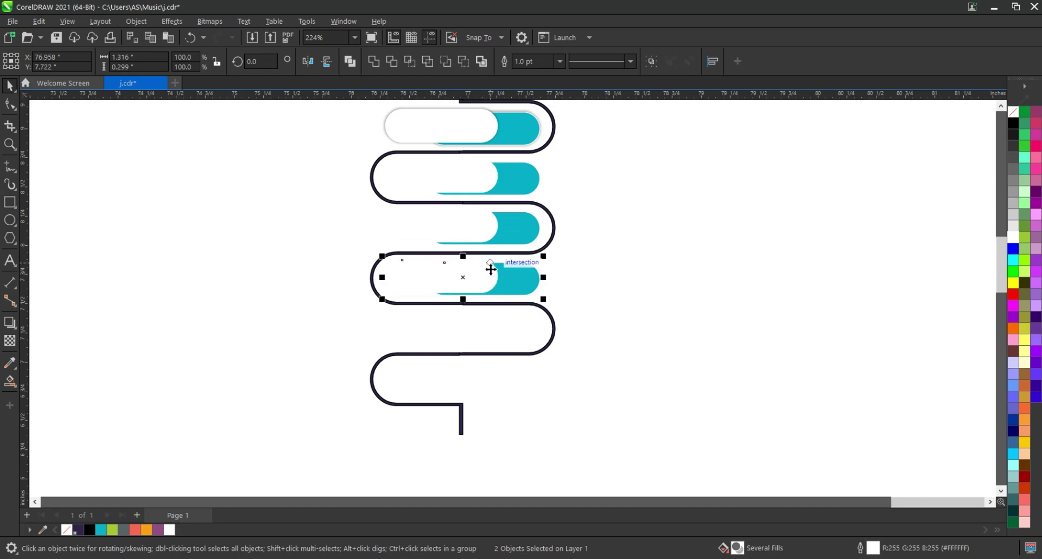
key(ctrl+r)
key(ctrl+r)
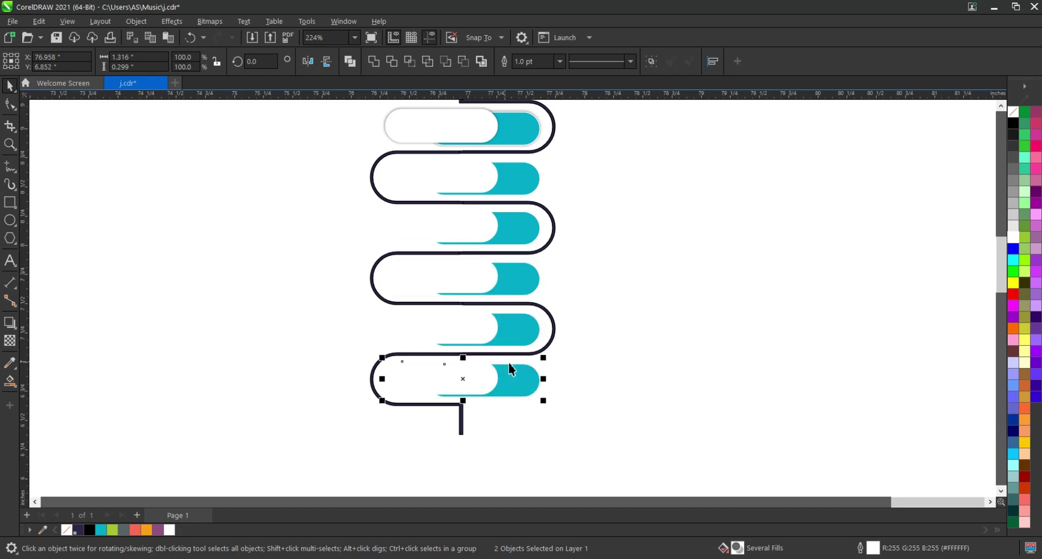
click(573, 344)
Step: Mirror the label pairs in the second, fourth and sixth bends horizontally so their teal ends sit inside the left-hand curves
click(513, 285)
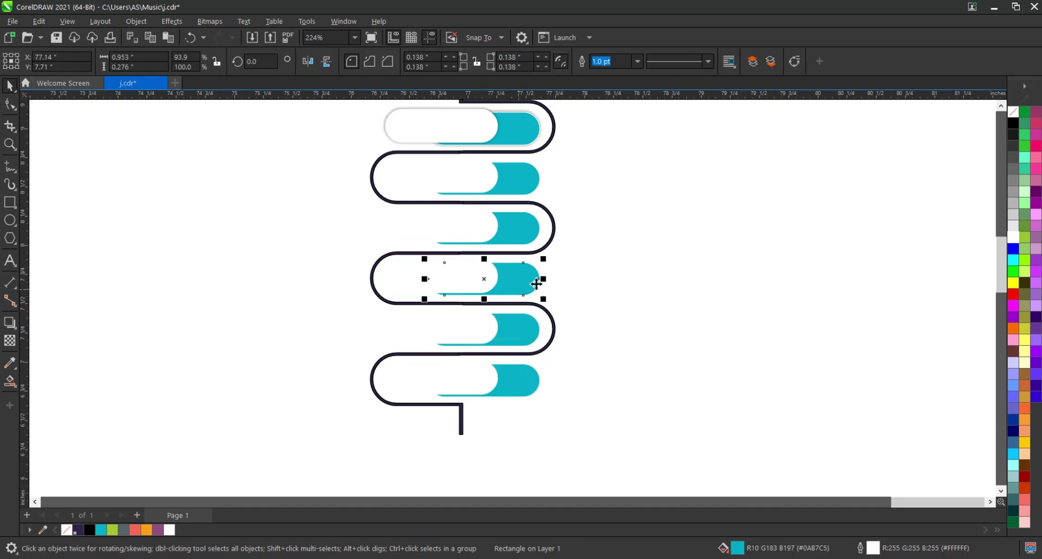
click(576, 162)
drag(376, 193, 325, 208)
click(308, 62)
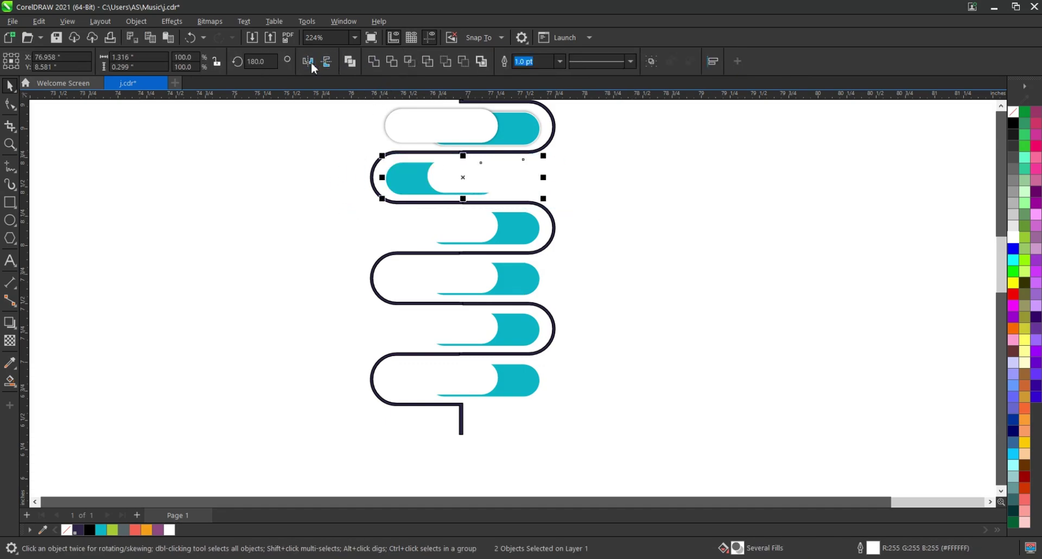
drag(606, 255, 348, 309)
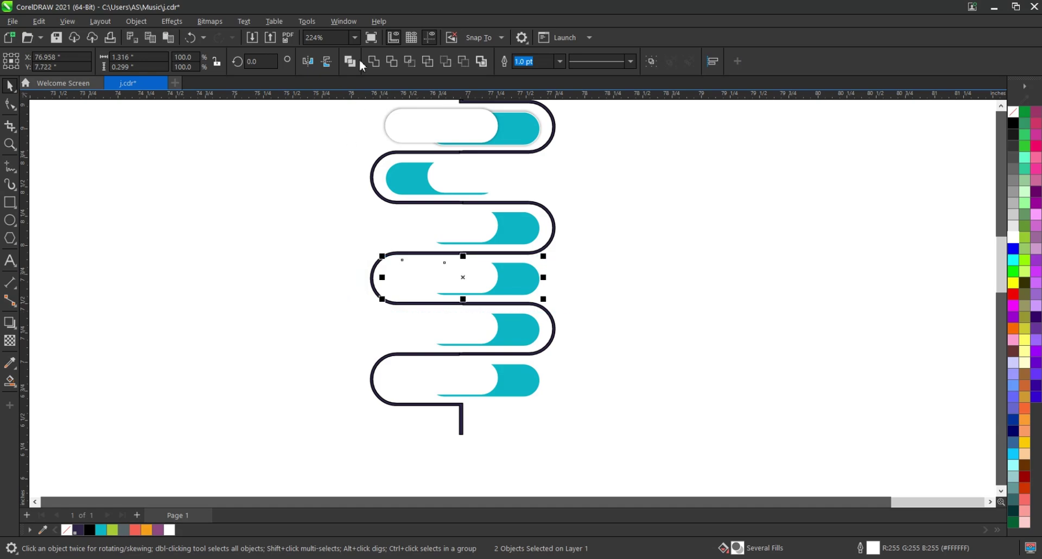
click(308, 62)
drag(597, 342, 407, 409)
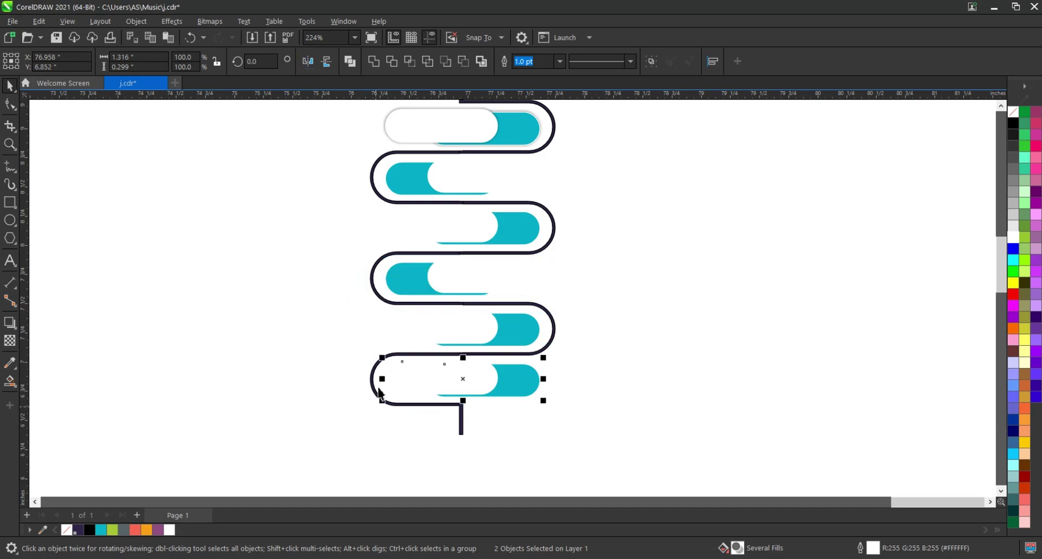
click(308, 61)
click(658, 282)
Step: Recolour the teal labels in the sixth, fifth and fourth bends purple, orange and coral respectively
click(432, 370)
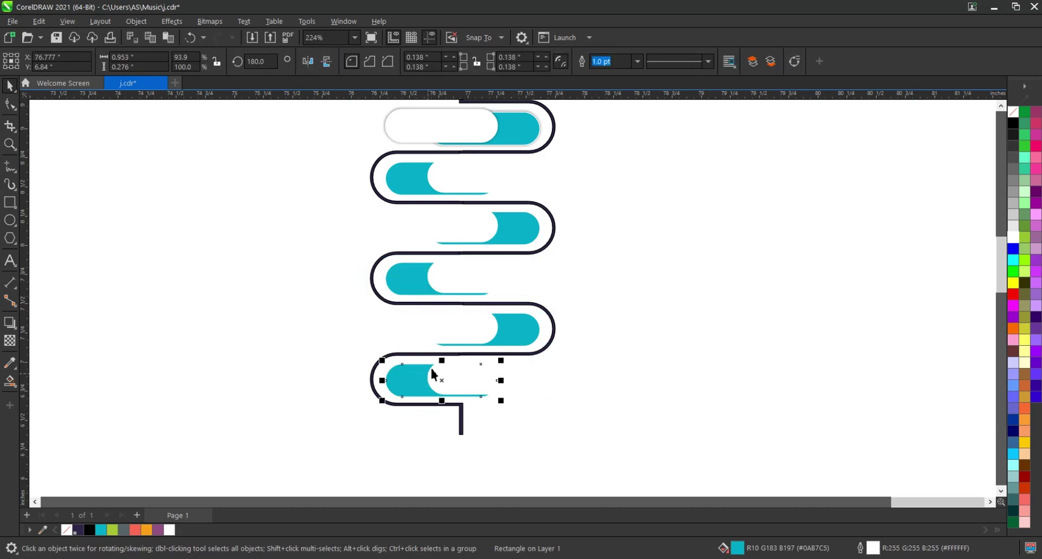
click(158, 529)
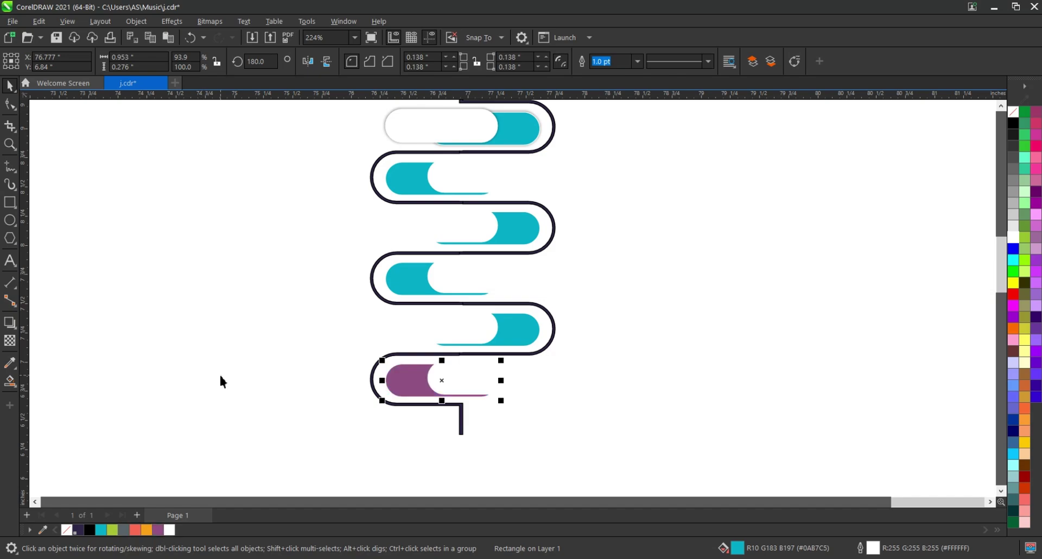
click(523, 326)
click(146, 530)
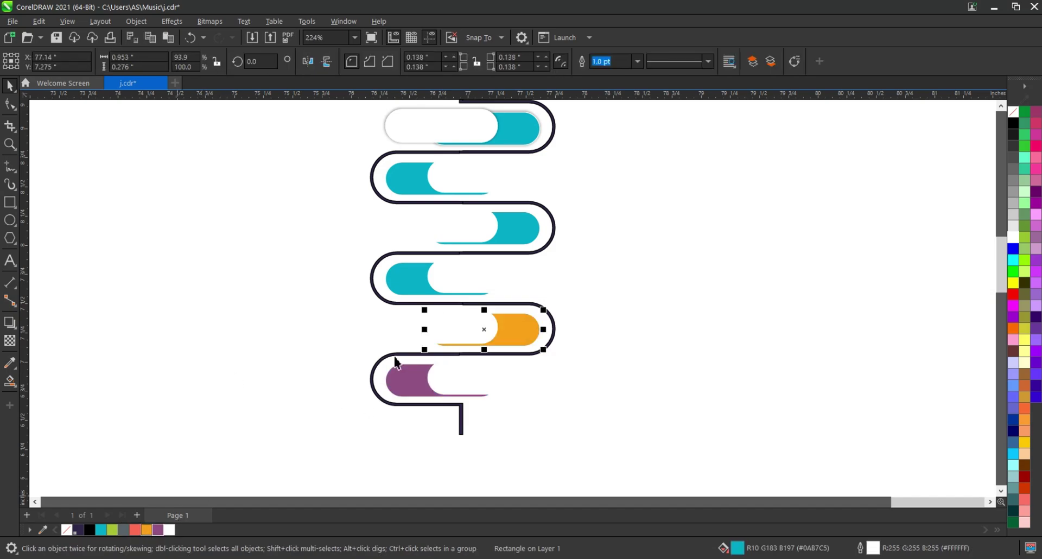
click(397, 276)
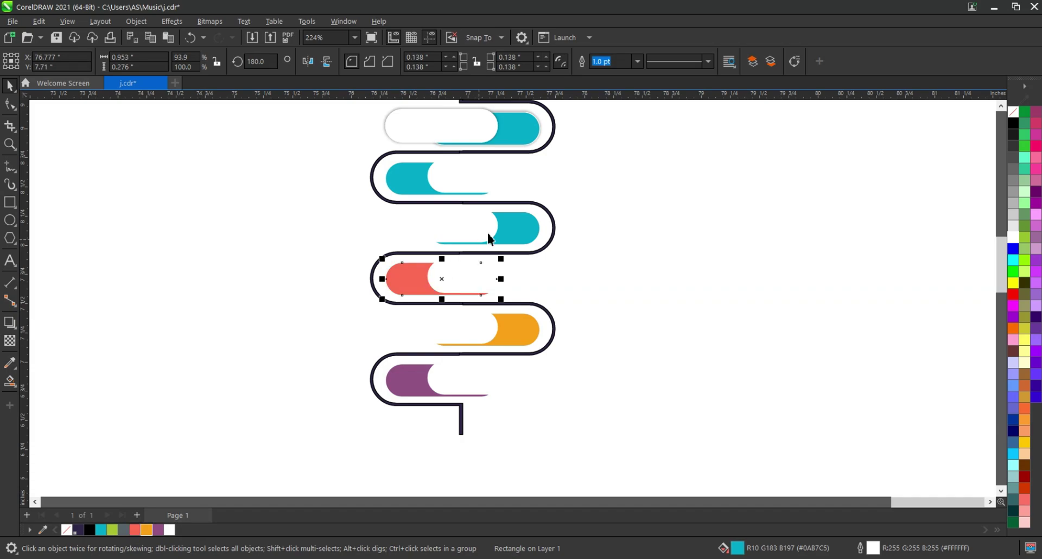
Step: Fill the teal label in the third bend with dark grey and the one in the second bend with lime green (R165 G205 B54)
click(487, 232)
click(124, 529)
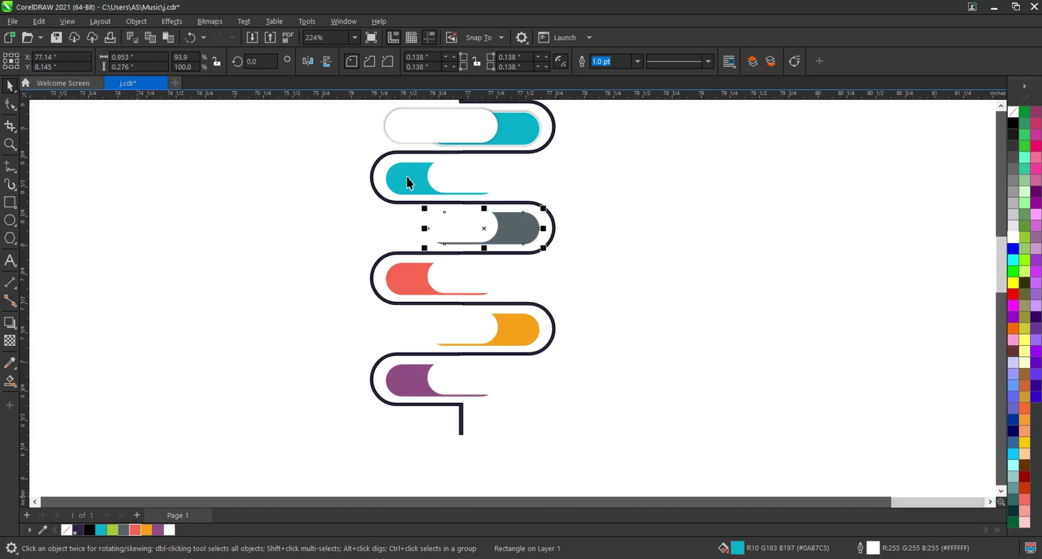
click(410, 183)
click(112, 529)
click(596, 110)
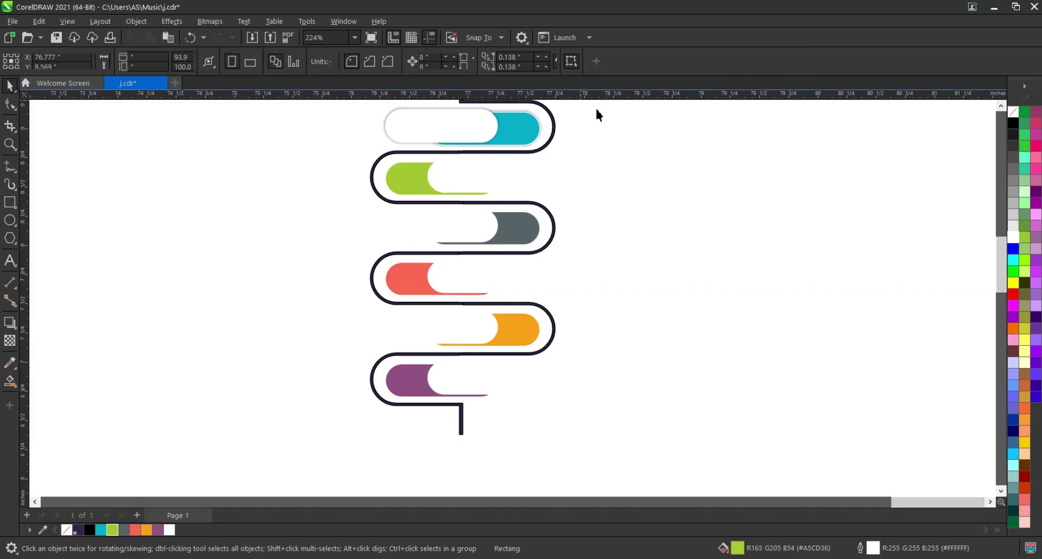
Step: Give the top band segment a teal fill and outline (R10 G183 B197), and the second segment a lime green fill and outline
click(553, 129)
click(101, 529)
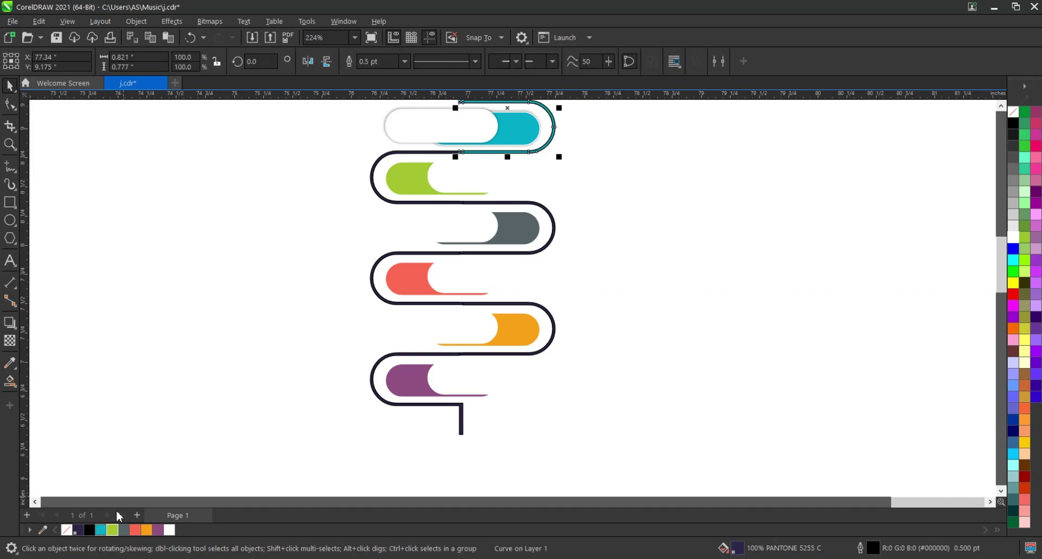
right_click(109, 530)
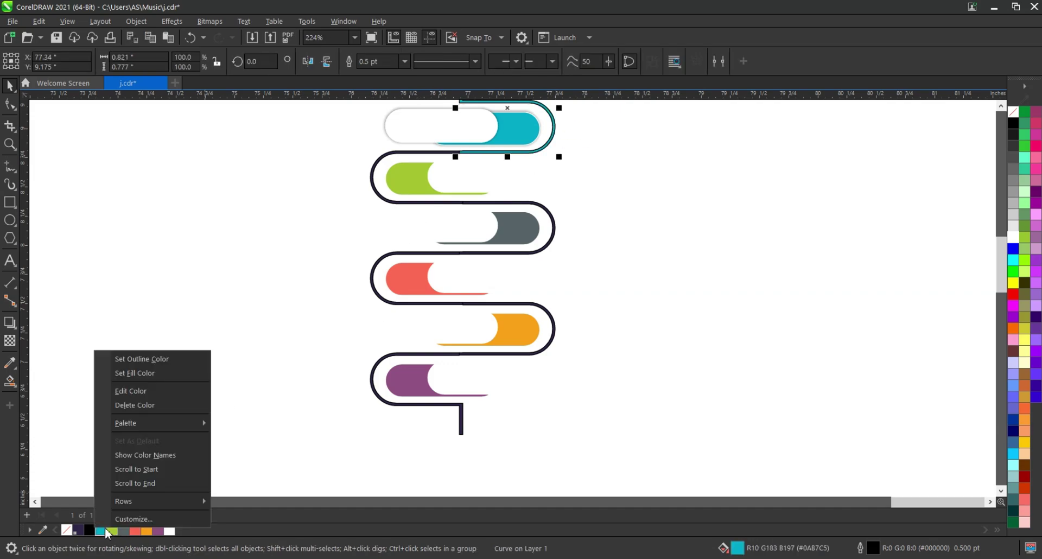
click(191, 353)
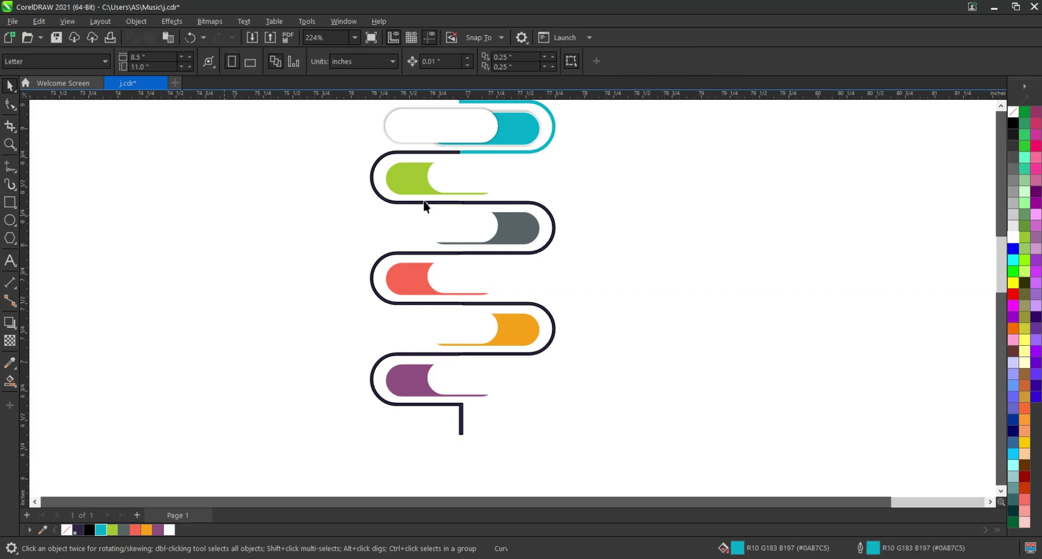
click(400, 152)
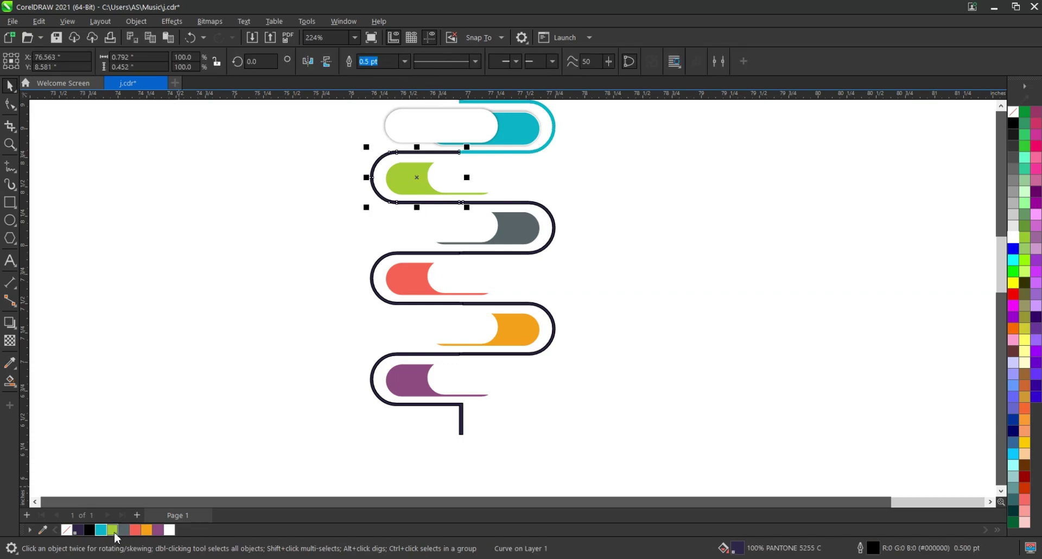
right_click(114, 531)
click(144, 356)
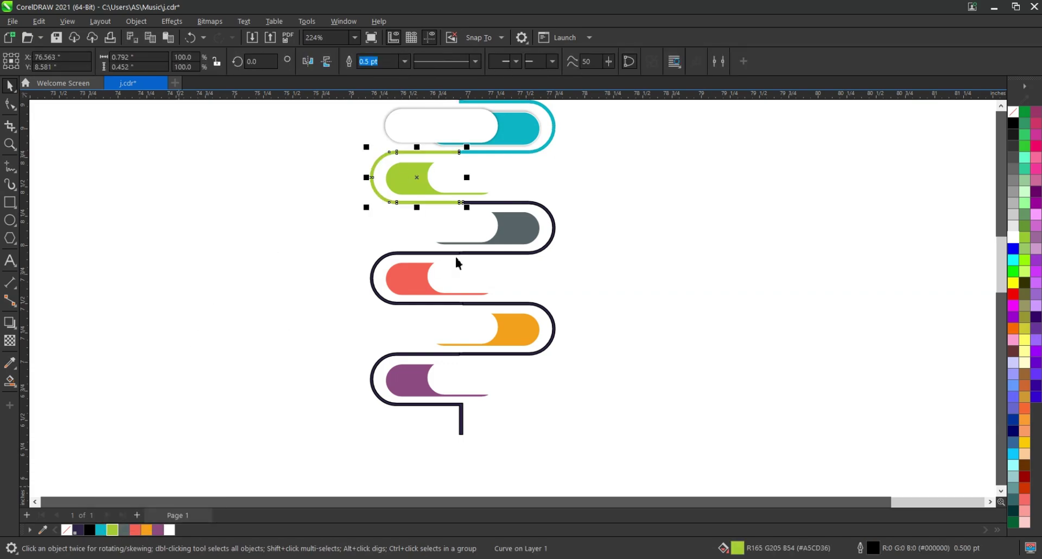
Step: Give the third band segment a dark grey fill and outline (R87 G101 B104), and the fourth a coral fill and outline (R247 G96 B85)
click(540, 251)
right_click(125, 531)
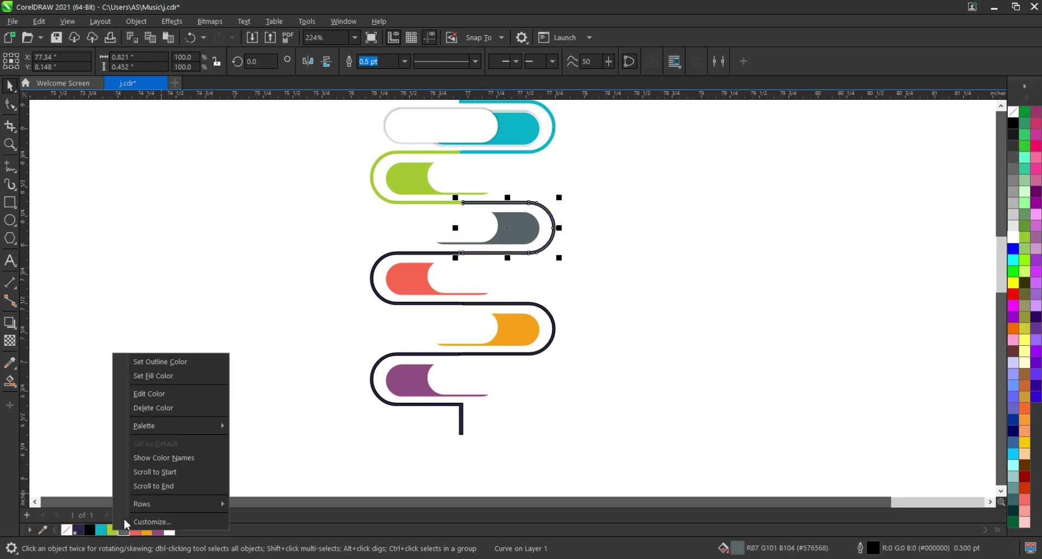
click(143, 362)
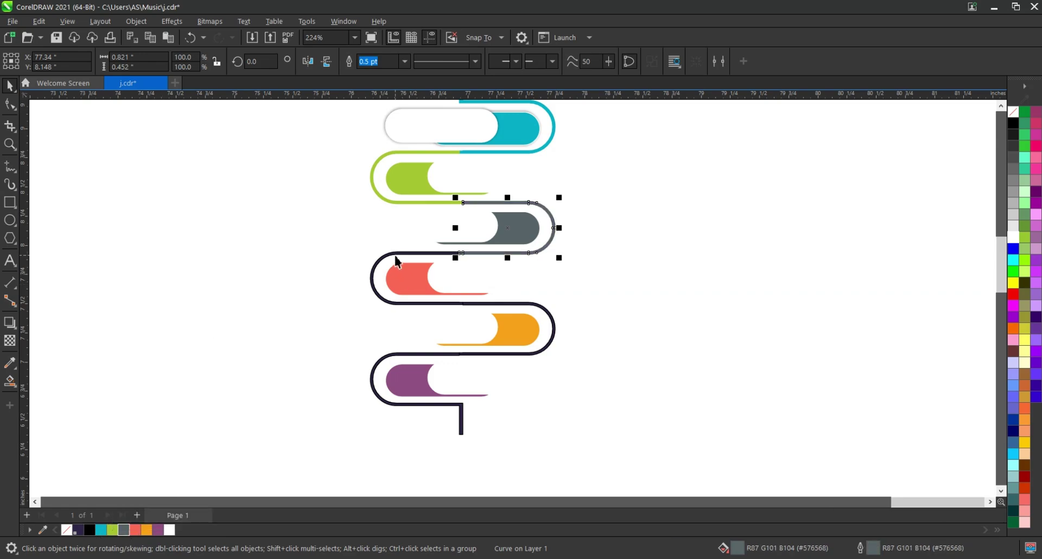
click(396, 257)
click(136, 529)
right_click(136, 529)
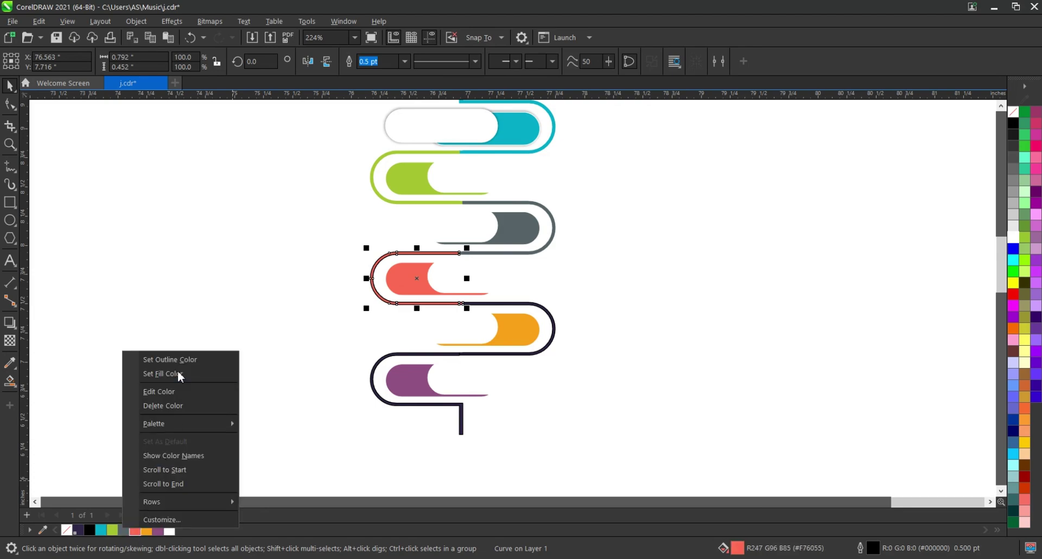
click(143, 361)
Step: Give the fifth band segment an orange fill and outline (R242 G161 B30), and the last segment a purple fill and outline (R141 G74 B128)
click(512, 304)
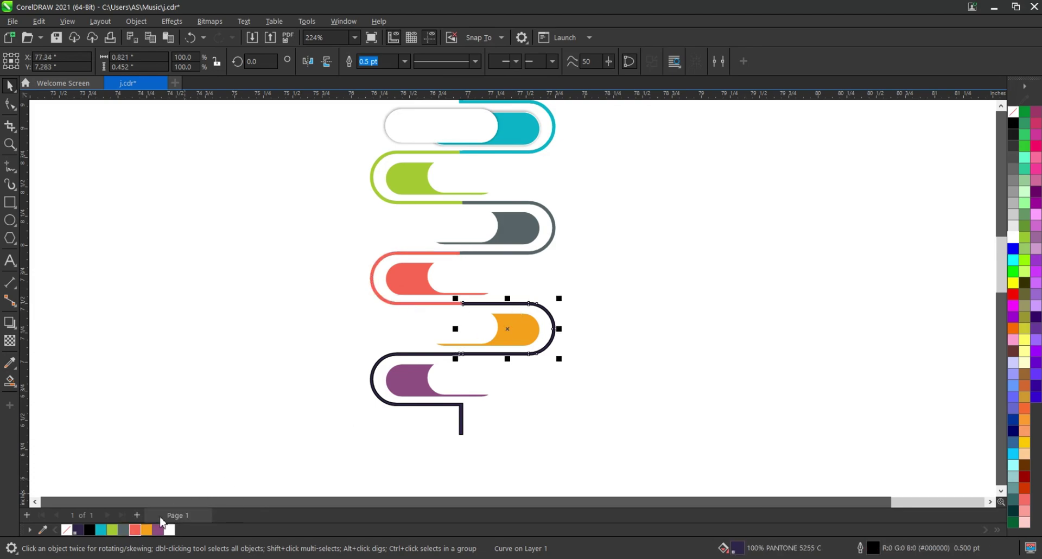
click(150, 530)
right_click(151, 529)
click(204, 360)
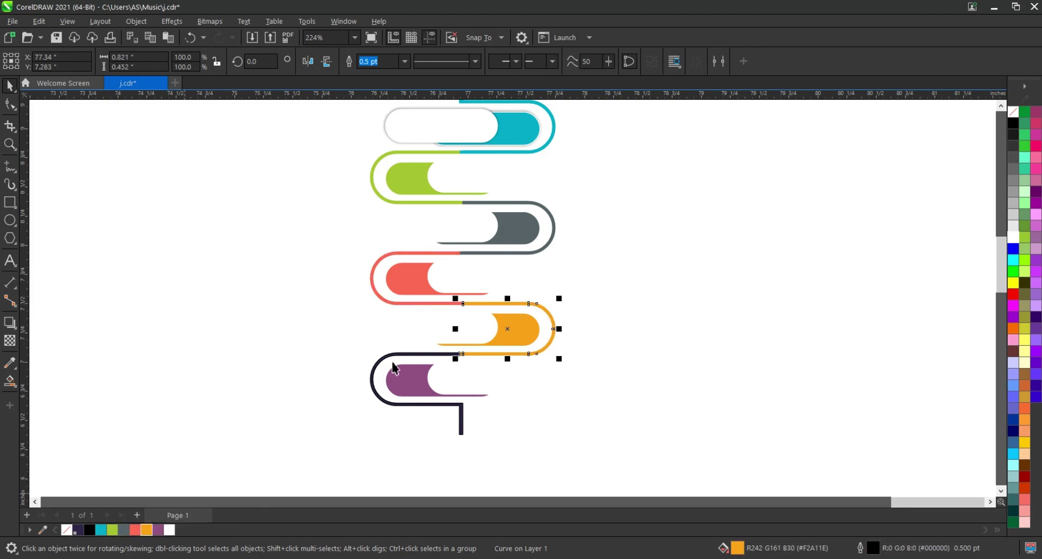
click(391, 356)
click(158, 530)
right_click(158, 530)
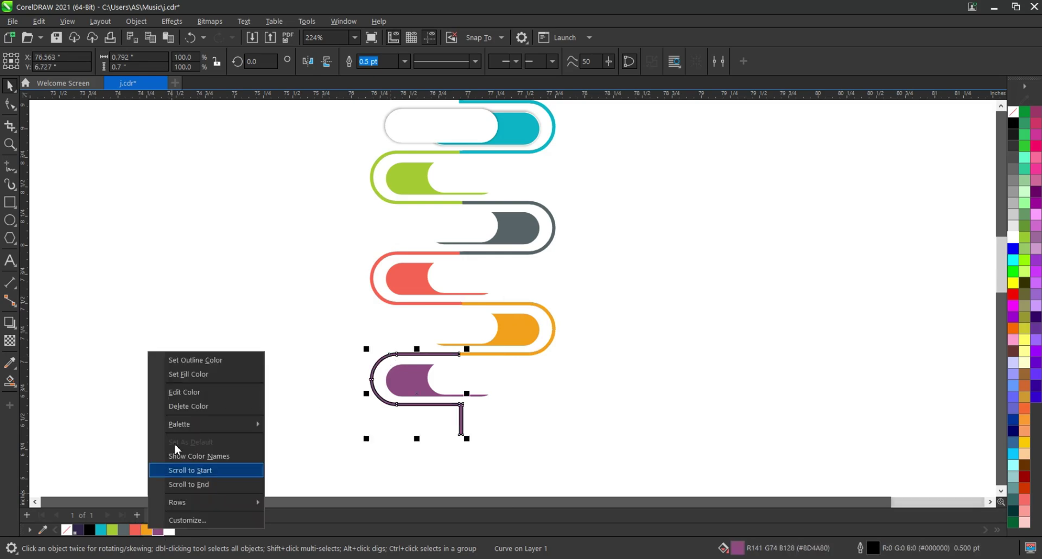
click(201, 356)
click(490, 418)
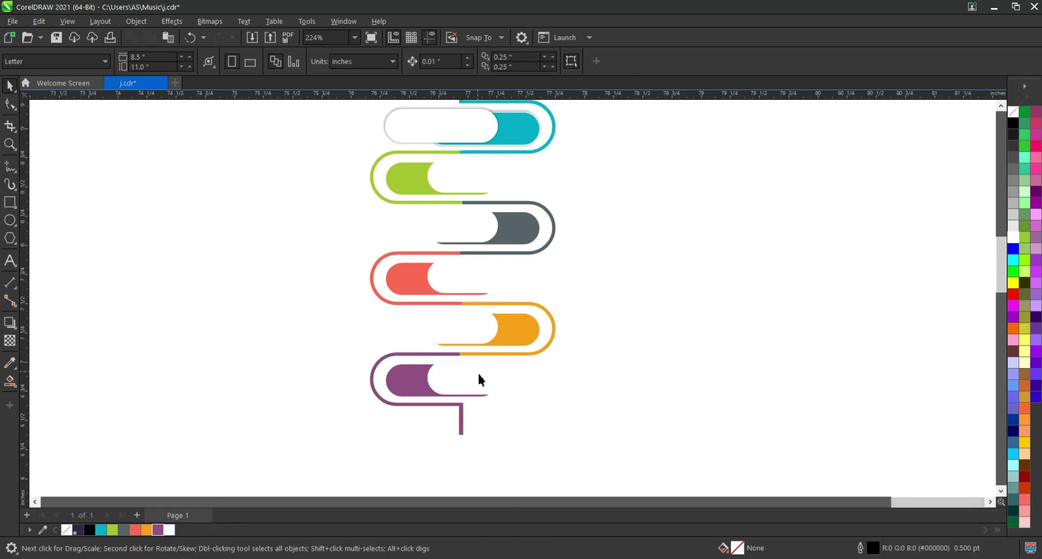
Step: Save the recoloured infographic document
click(477, 373)
click(630, 363)
scroll(450, 361, down, 1)
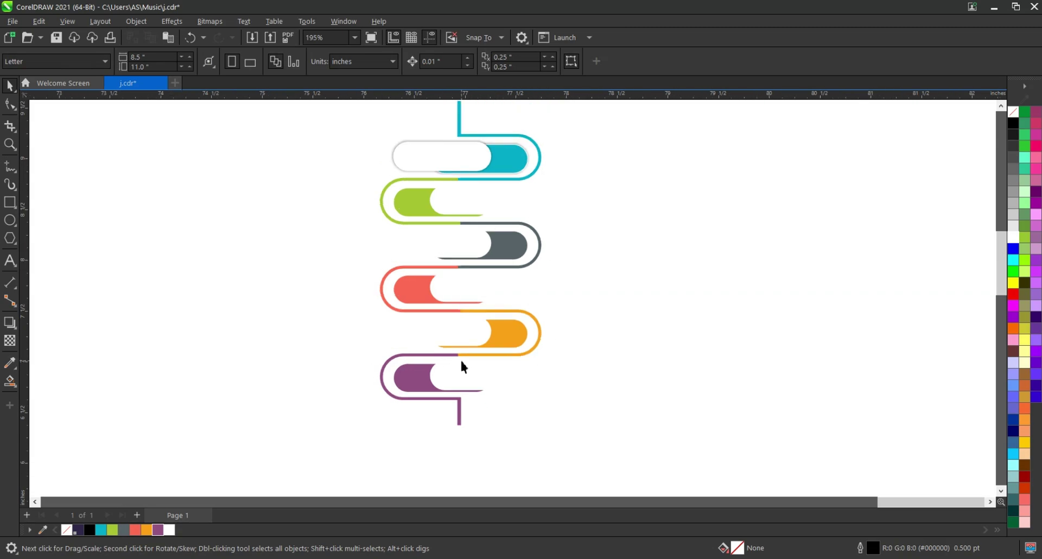
key(ctrl+s)
Step: Add drop shadows to the white and coloured labels in the second and third bends with the Shadow tool
click(466, 190)
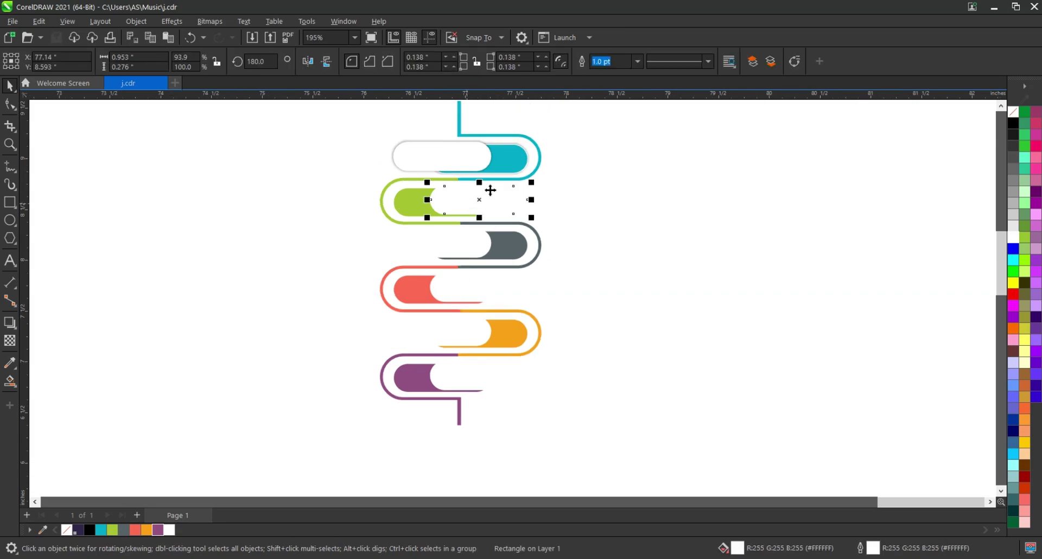
scroll(488, 188, up, 2)
click(10, 322)
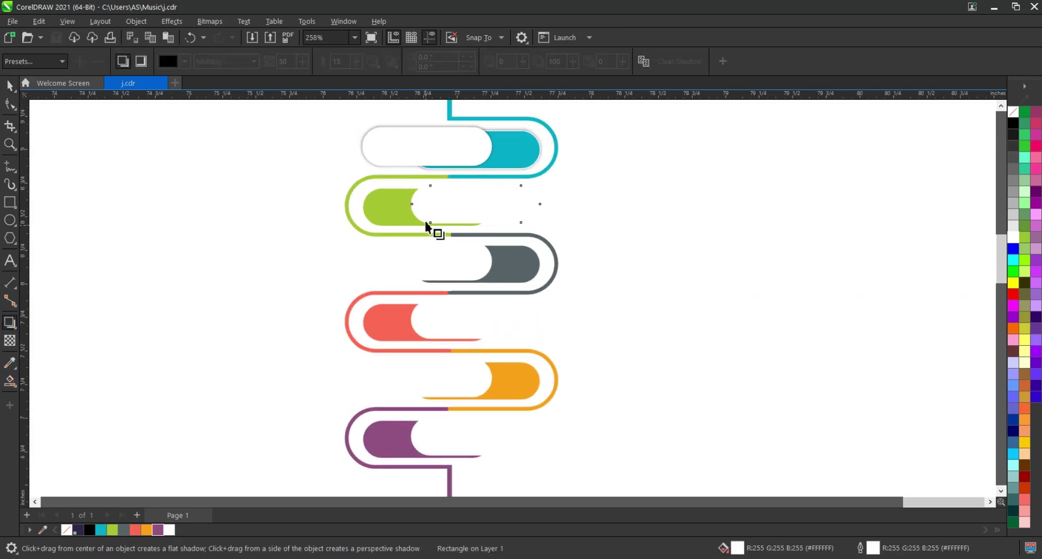
drag(411, 204, 541, 207)
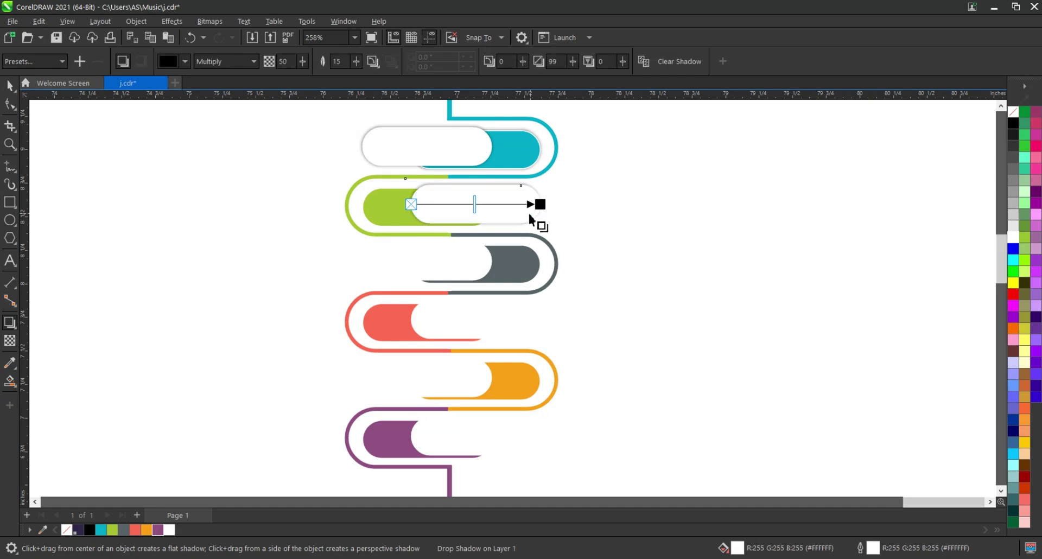
drag(492, 261, 361, 263)
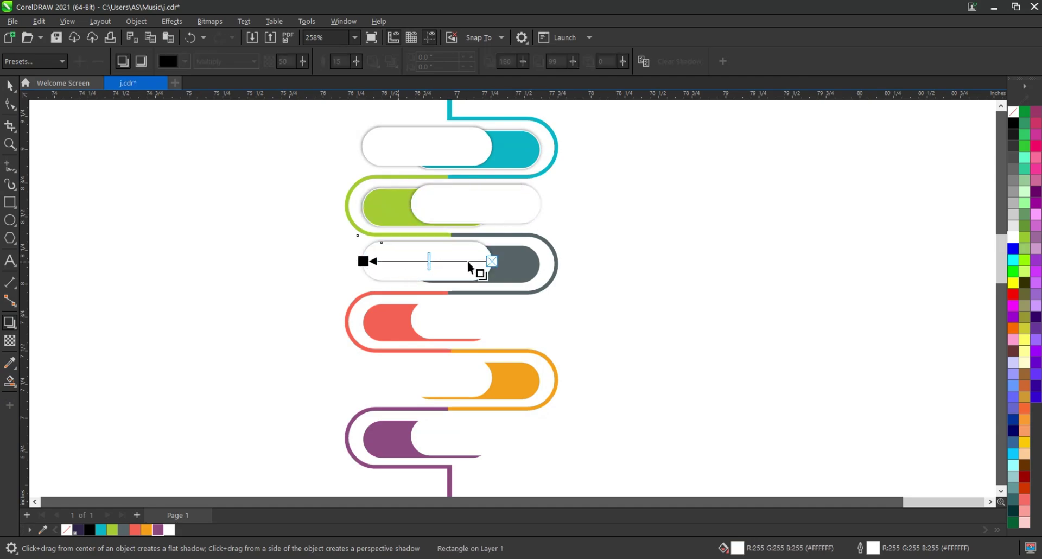
key(ctrl+z)
drag(540, 264, 415, 266)
Step: Add drop shadows to the white and coloured labels in the fourth, fifth and sixth bends
drag(411, 319, 541, 319)
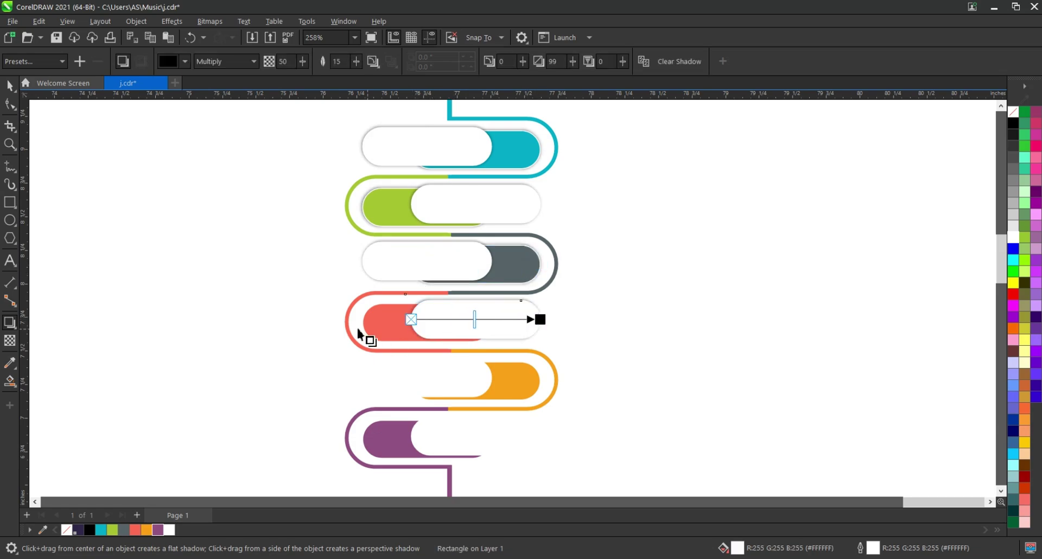
drag(360, 321, 484, 333)
mouse_move(428, 379)
mouse_down()
mouse_move(366, 389)
mouse_move(493, 385)
mouse_move(417, 380)
mouse_up()
drag(428, 434, 541, 451)
drag(384, 438, 489, 444)
scroll(437, 251, down, 1)
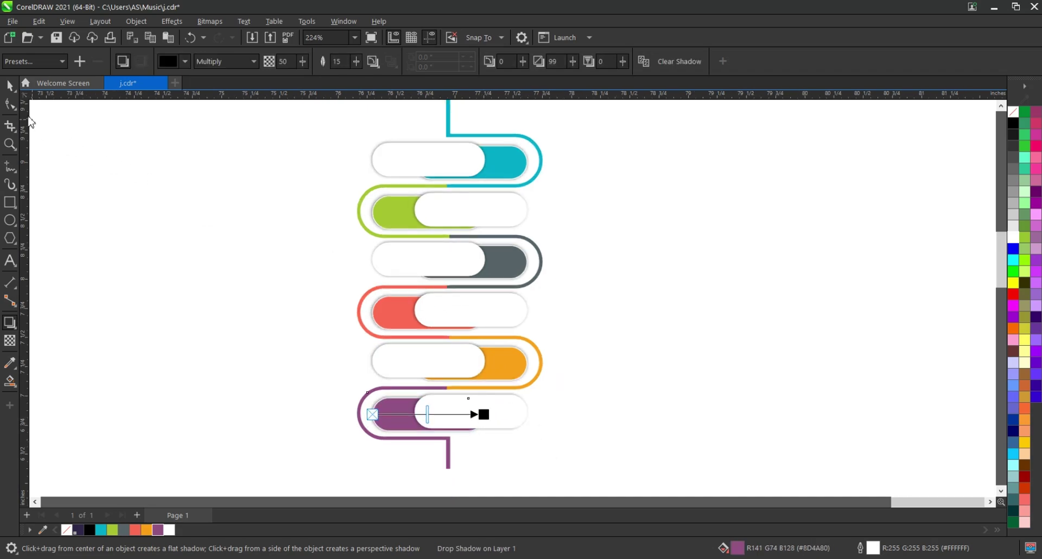
click(10, 85)
click(240, 249)
scroll(490, 307, down, 4)
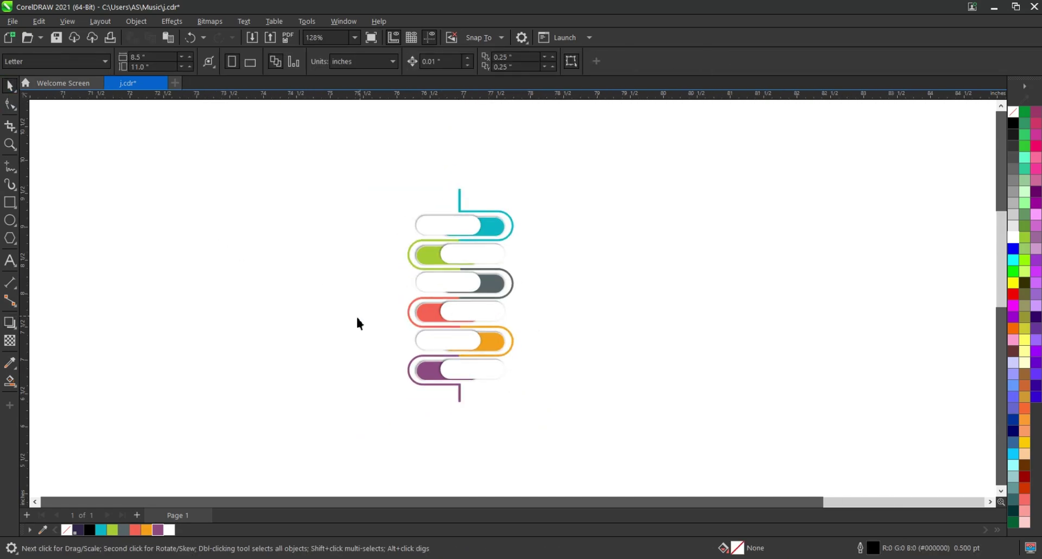
Step: Add the numbers 01 to 06 as six lines of bold Arial text beside the infographic
scroll(511, 295, up, 1)
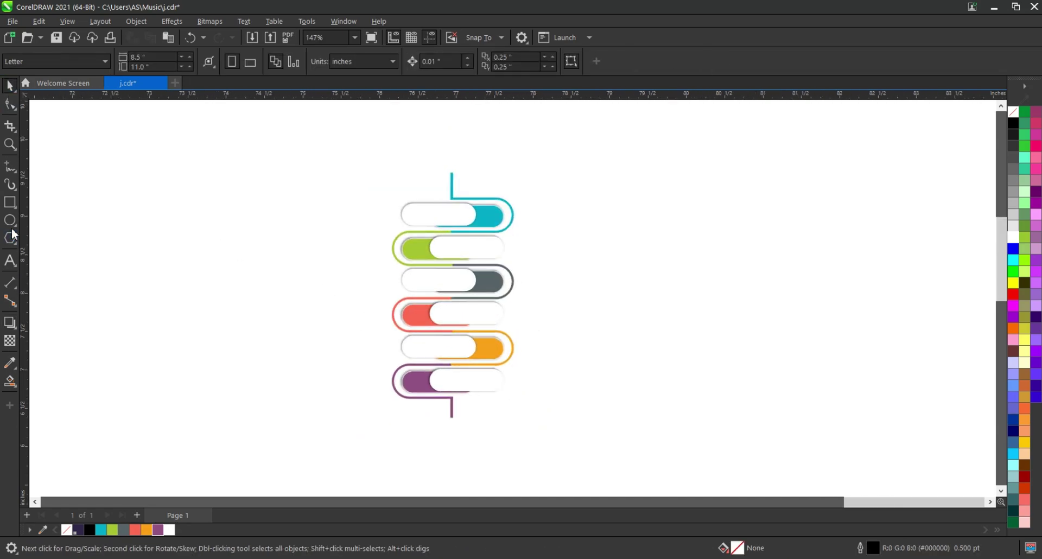
click(12, 262)
click(142, 254)
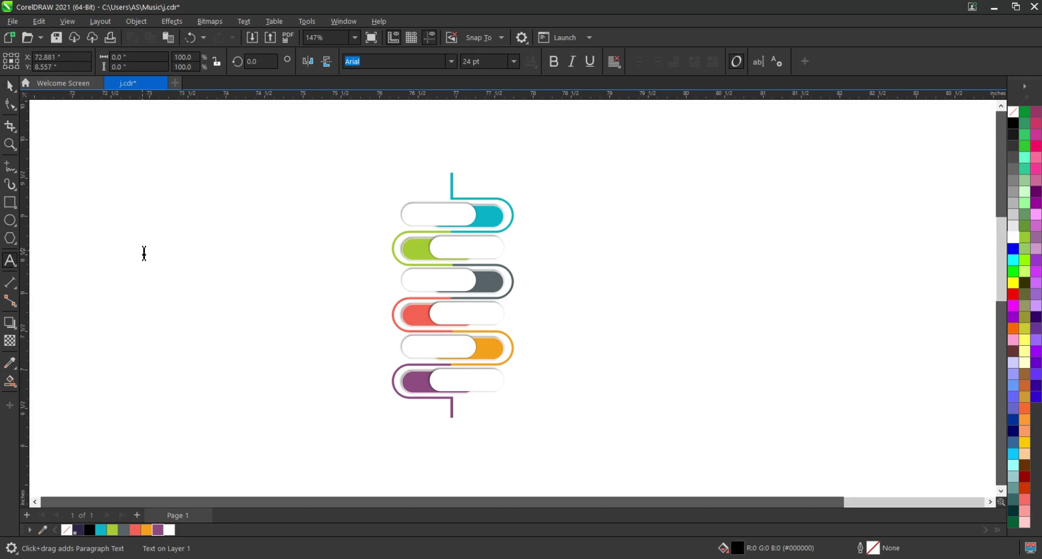
text(01)
text(02)
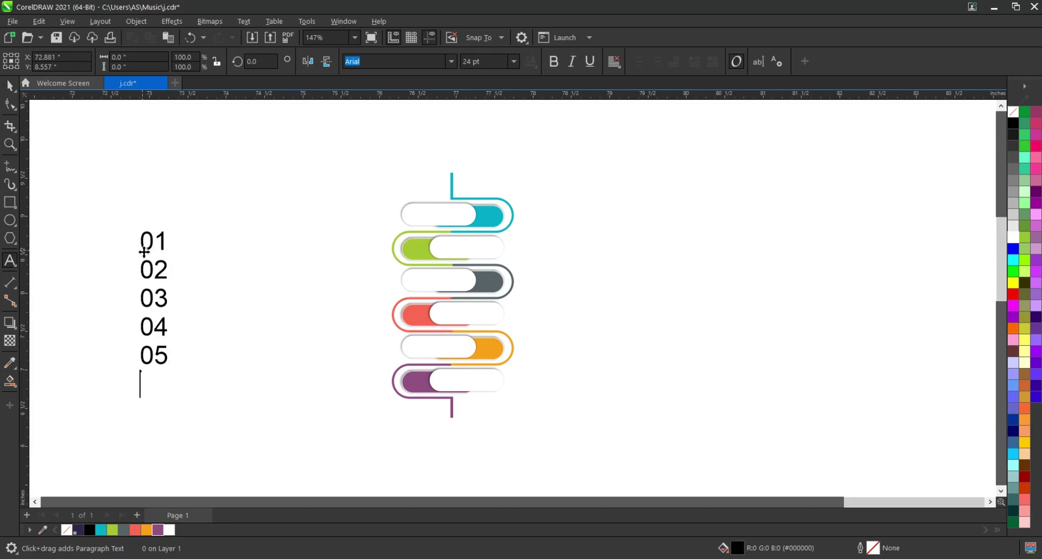
text(06)
click(10, 85)
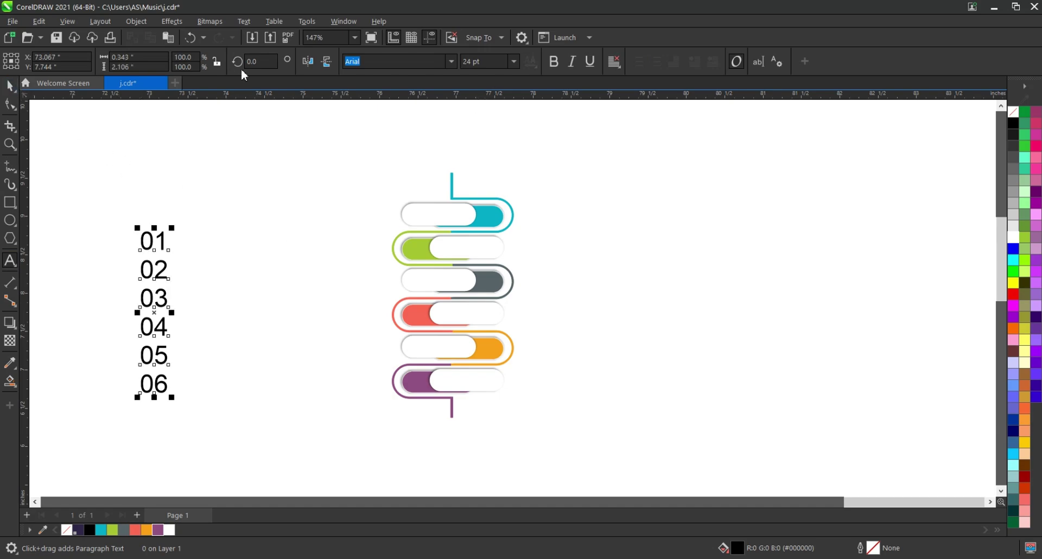
click(555, 63)
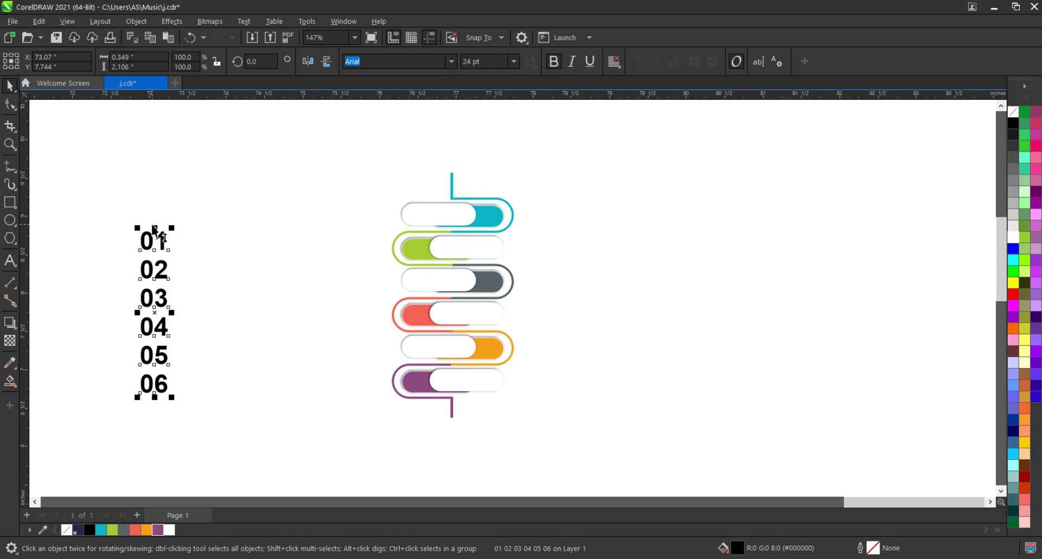
Step: Scale the number list to about 10.3 pt, place its 01 on the first white label, and break the lines into separate text objects
drag(174, 227, 163, 251)
drag(154, 298, 419, 228)
scroll(419, 219, up, 3)
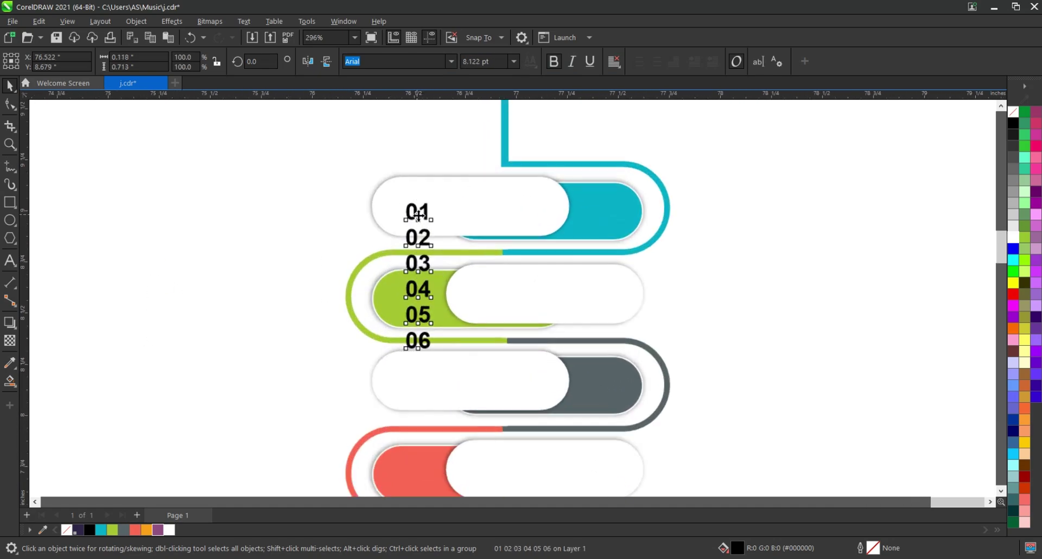
mouse_move(440, 201)
mouse_down()
mouse_move(444, 176)
mouse_move(419, 204)
mouse_up()
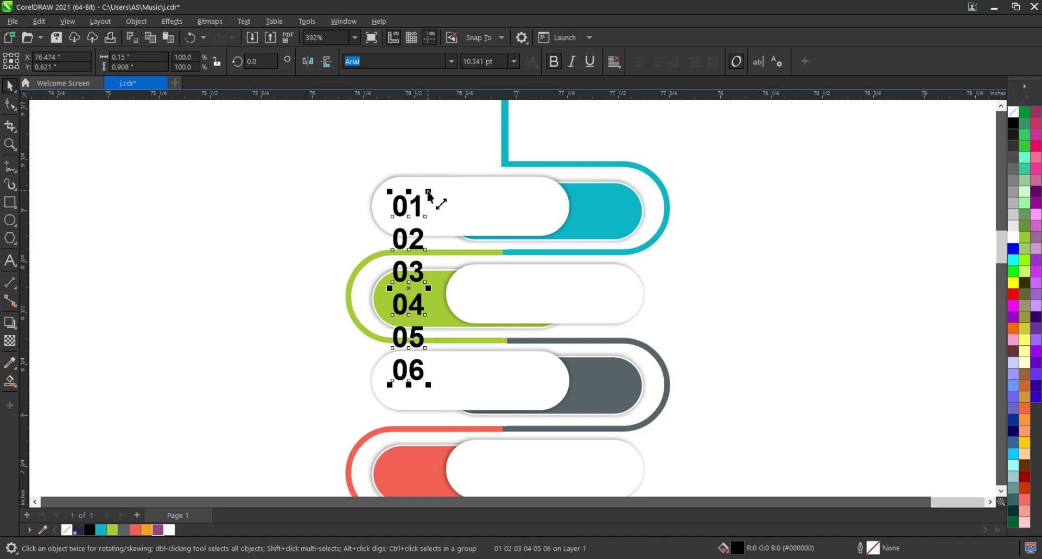
click(425, 201)
scroll(353, 198, down, 2)
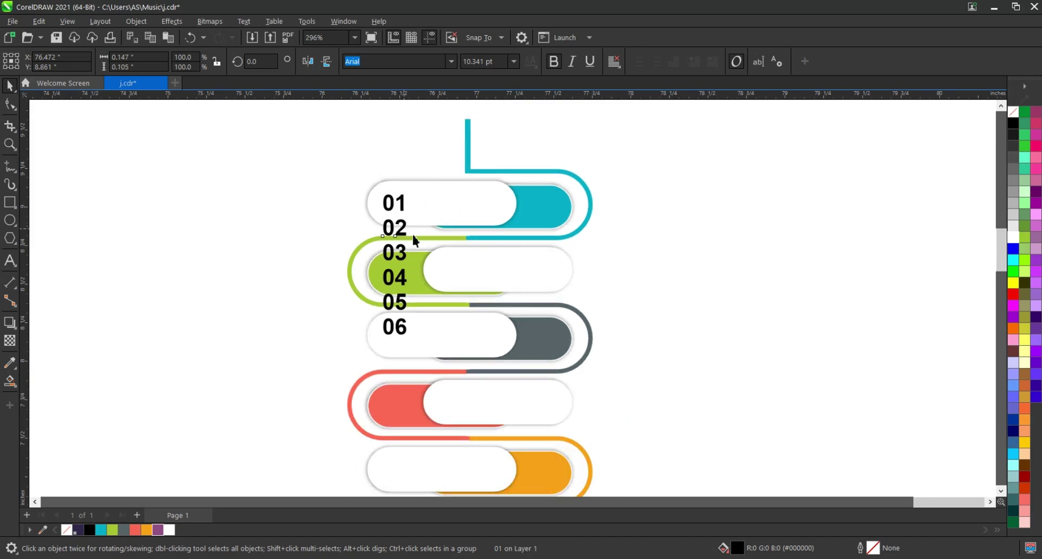
Step: Place the numbers 02 to 06 on the outer ends of the white labels in the second to sixth bends
drag(413, 236, 553, 268)
drag(405, 255, 411, 340)
key(ctrl+z)
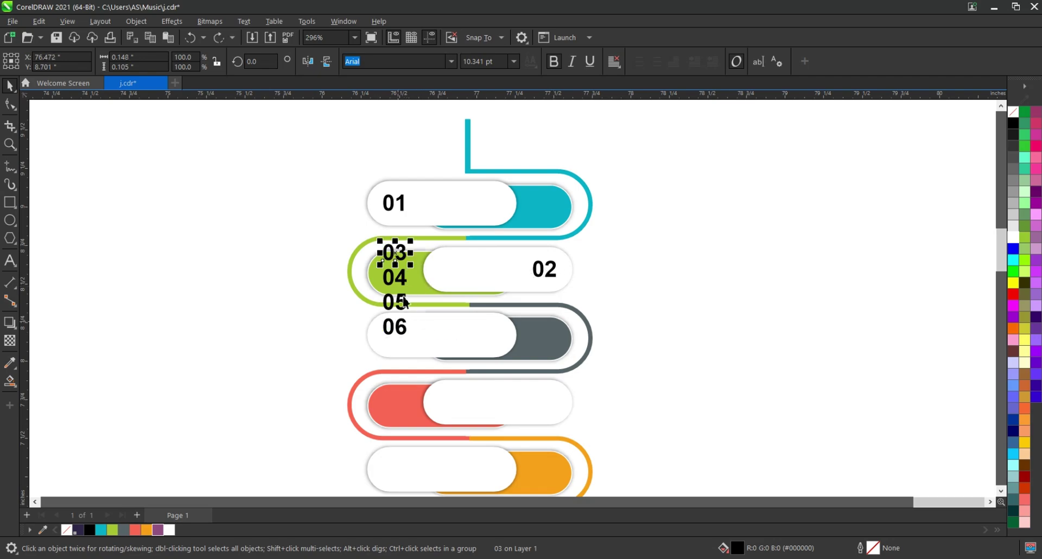
scroll(404, 303, down, 2)
drag(409, 287, 411, 384)
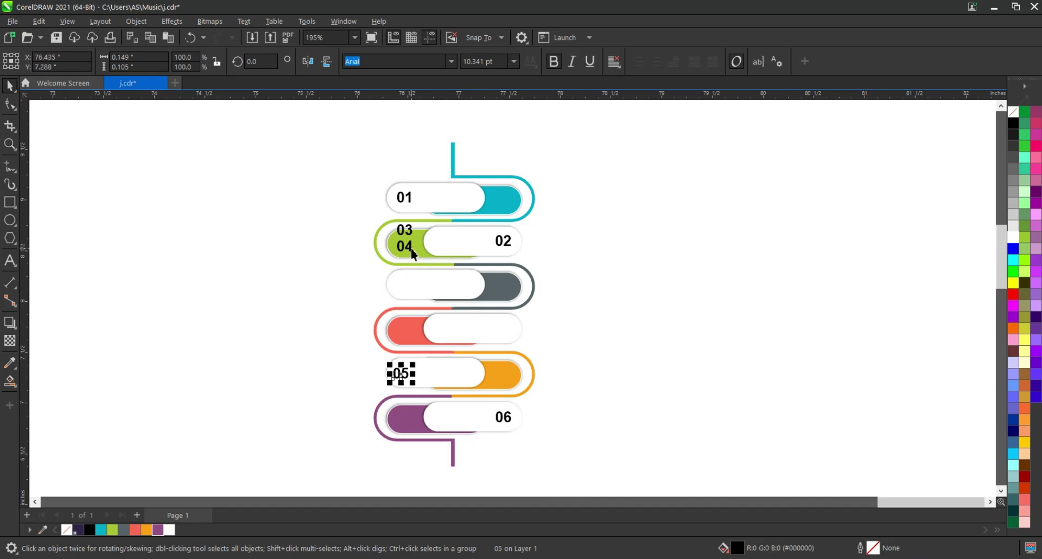
drag(411, 249, 514, 338)
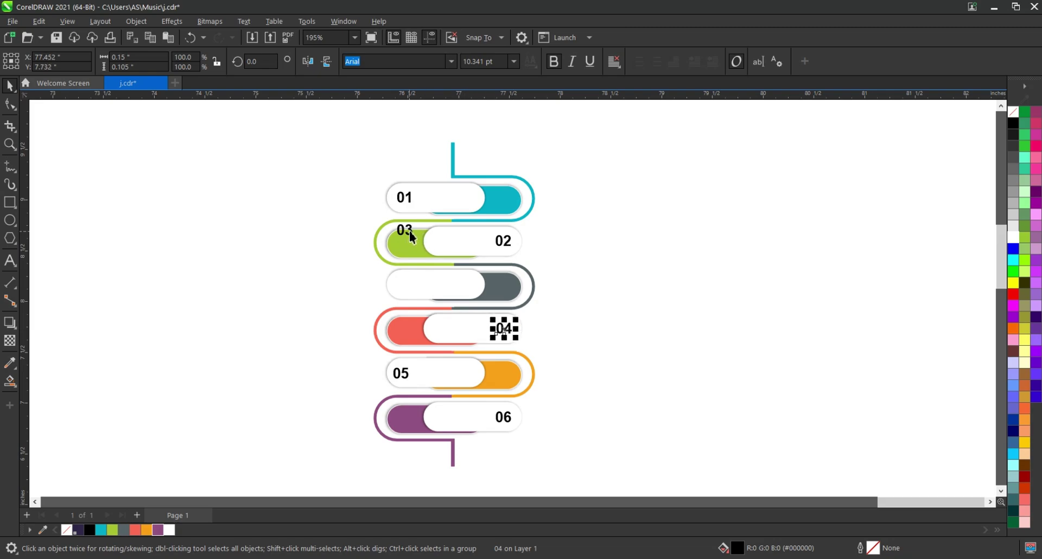
drag(410, 232, 406, 285)
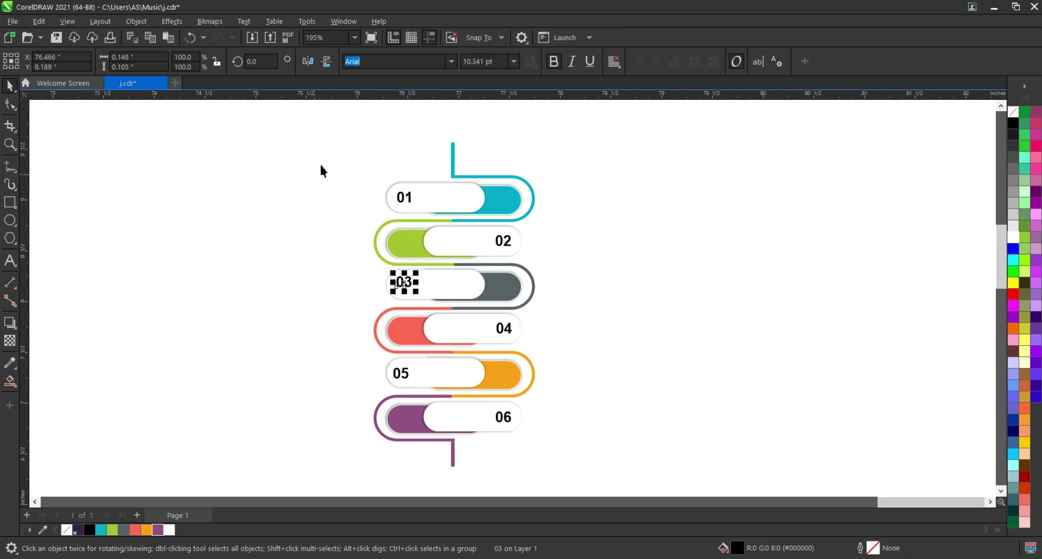
Step: Align the numbers 01, 03 and 05 on a common vertical centreline and nudge each to the middle height of its white label
drag(321, 165, 424, 401)
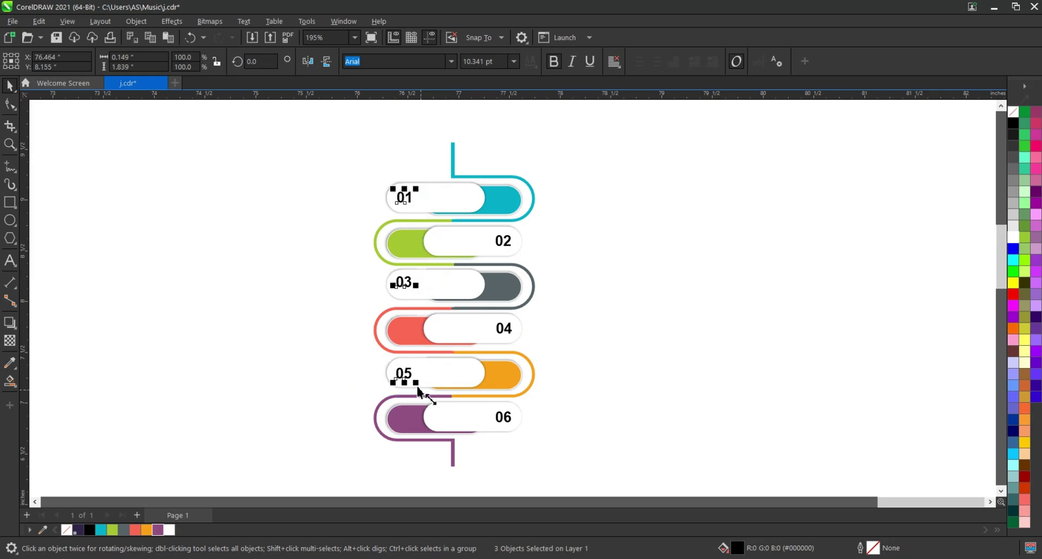
key(c)
click(378, 372)
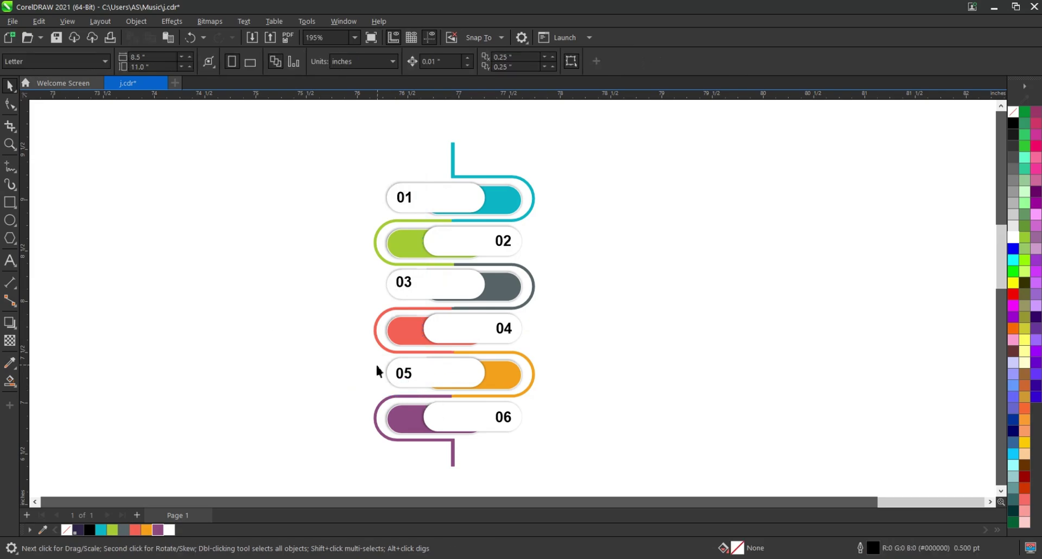
click(408, 284)
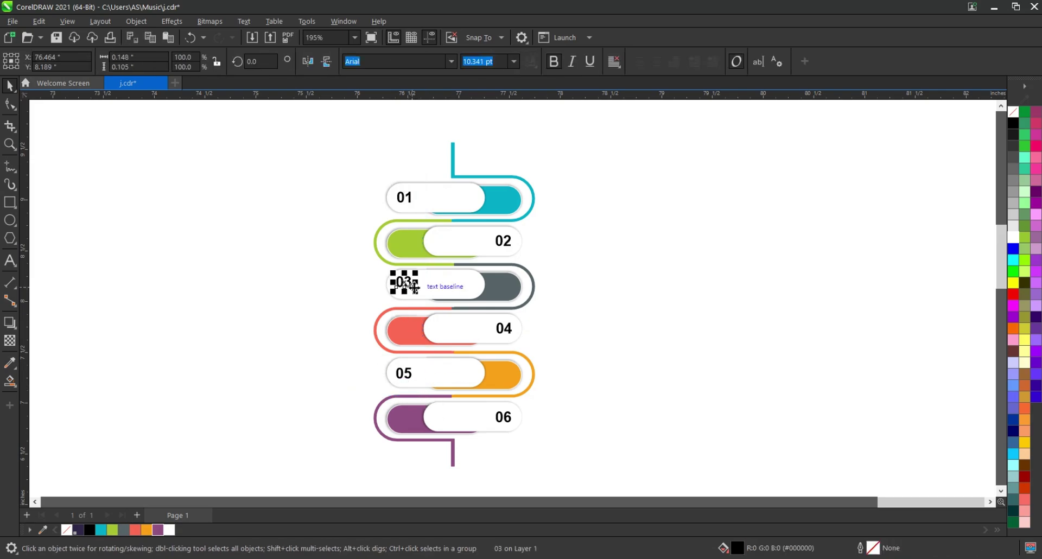
click(319, 298)
click(410, 375)
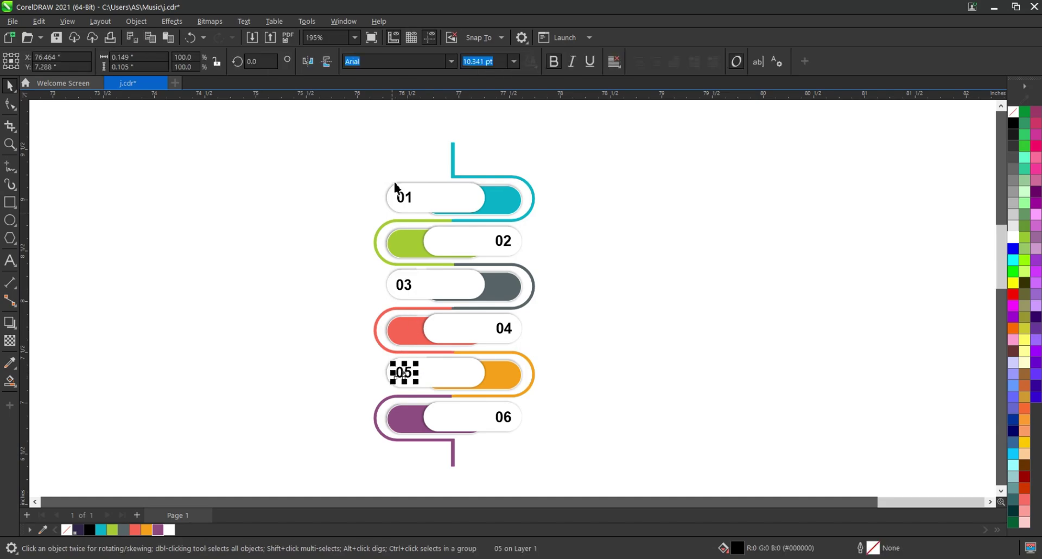
click(414, 195)
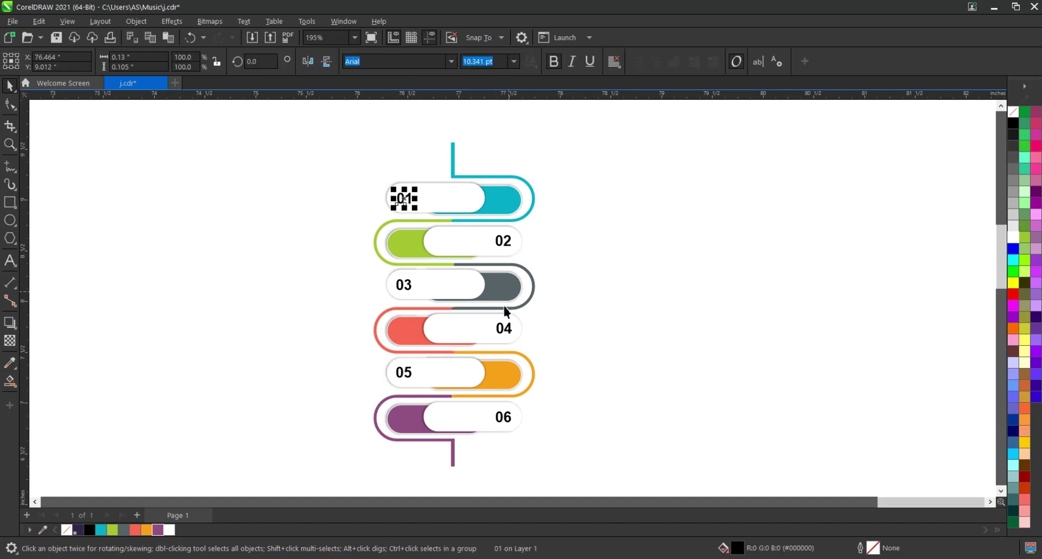
Step: Align the numbers 02, 04 and 06 on a common vertical centreline and nudge them slightly inward on their white labels
drag(554, 224, 483, 385)
drag(470, 427, 471, 428)
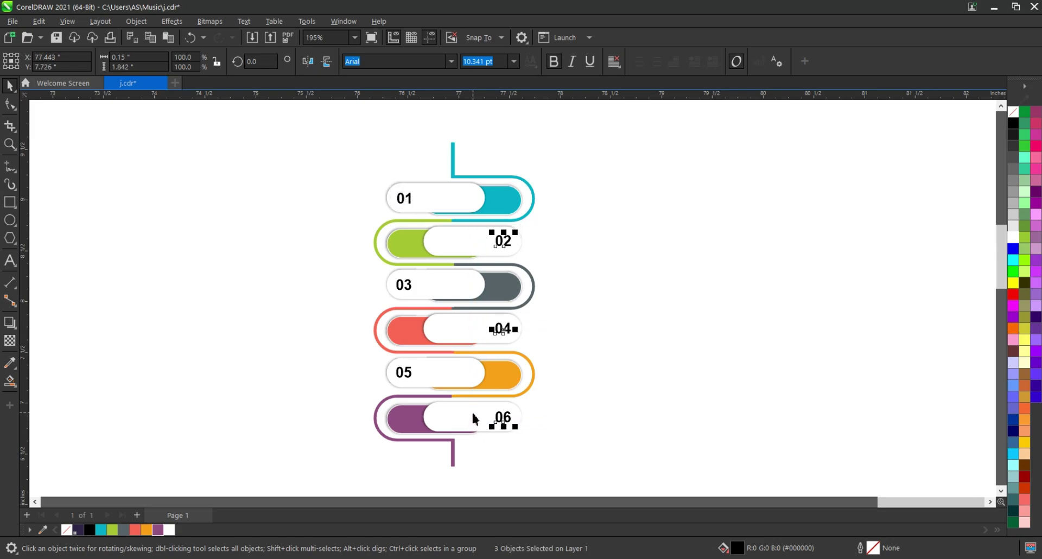
click(559, 322)
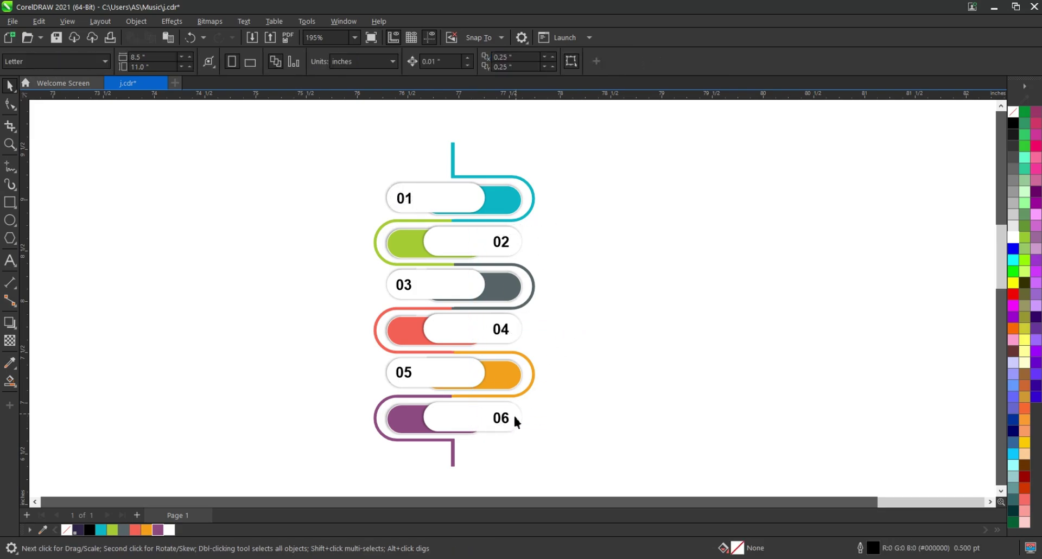
click(509, 417)
click(563, 381)
Step: Draw a rectangle about 2.27 by 3.33 inches around the whole infographic and round its corners to about 0.062 inch
scroll(466, 314, down, 1)
click(9, 202)
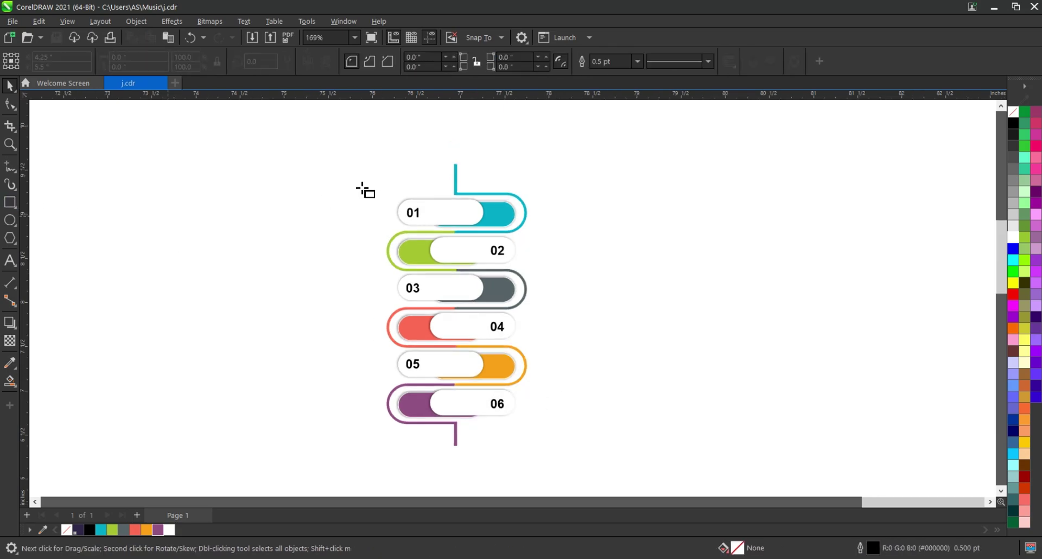
mouse_move(357, 160)
mouse_down()
mouse_move(537, 320)
mouse_move(557, 454)
mouse_up()
key(space)
key(F10)
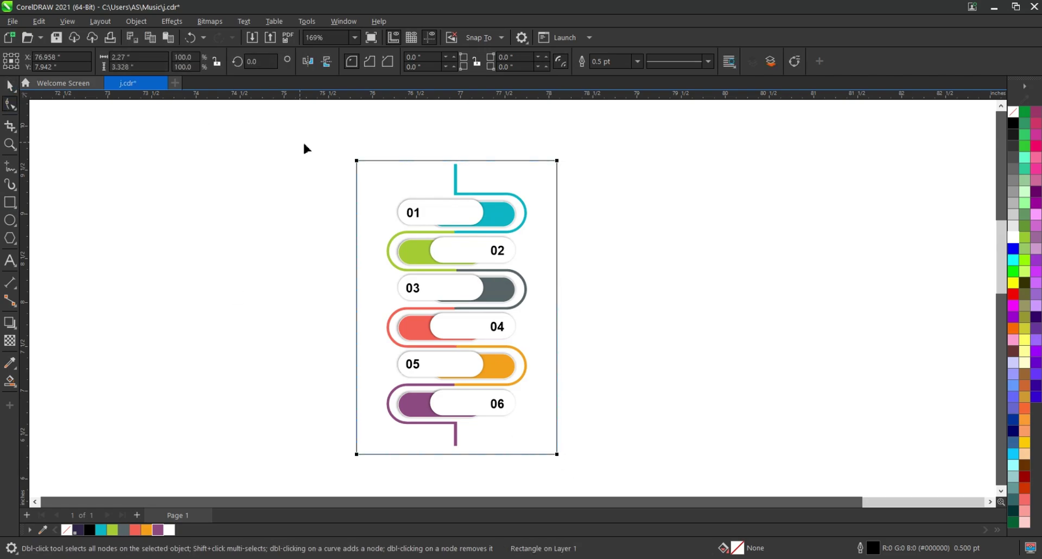
drag(357, 162, 362, 162)
click(9, 85)
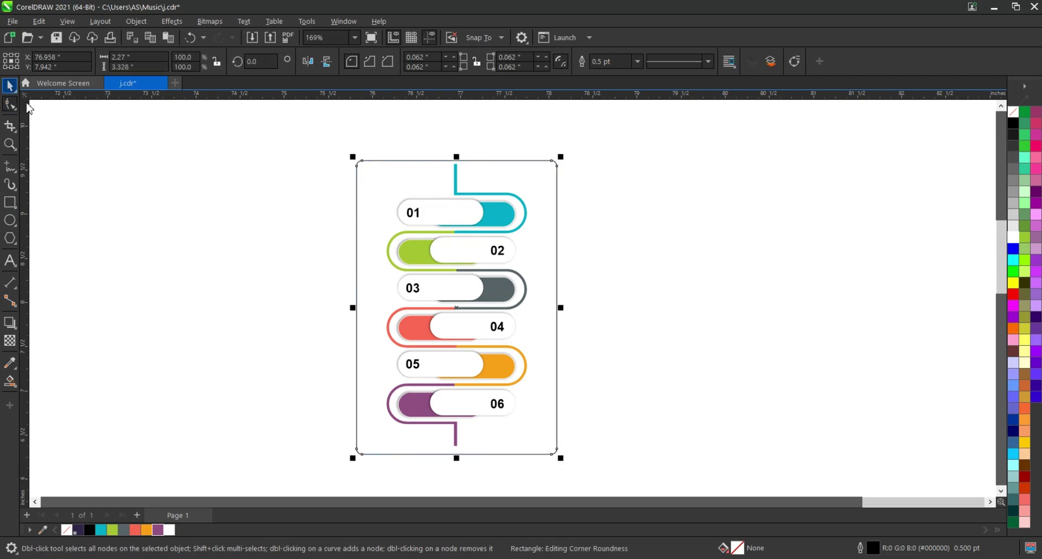
key(Escape)
Step: Fill the rounded rectangle light grey (R230 G230 B230), remove its outline and send it behind the infographic
click(519, 206)
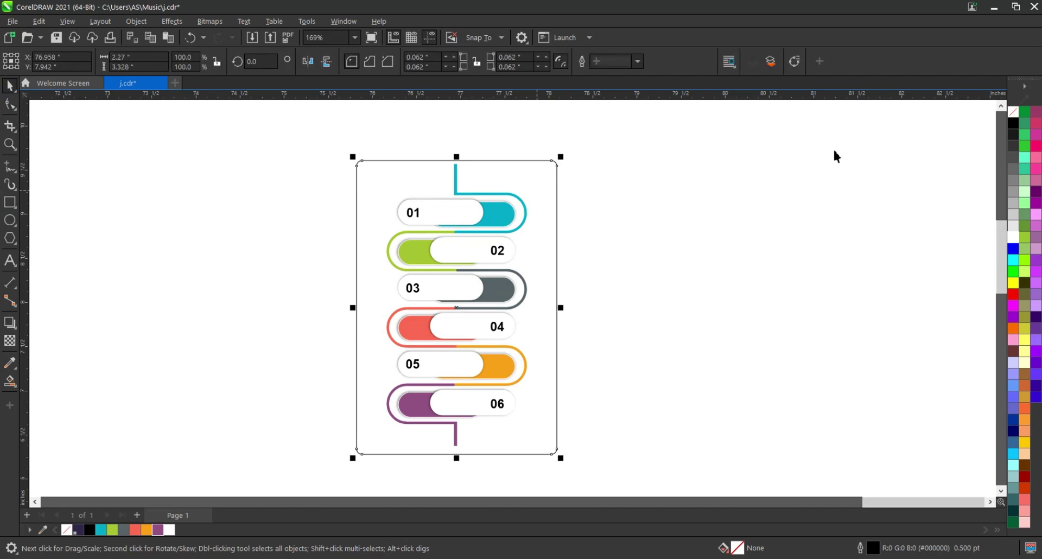
click(1013, 226)
right_click(1013, 112)
click(960, 119)
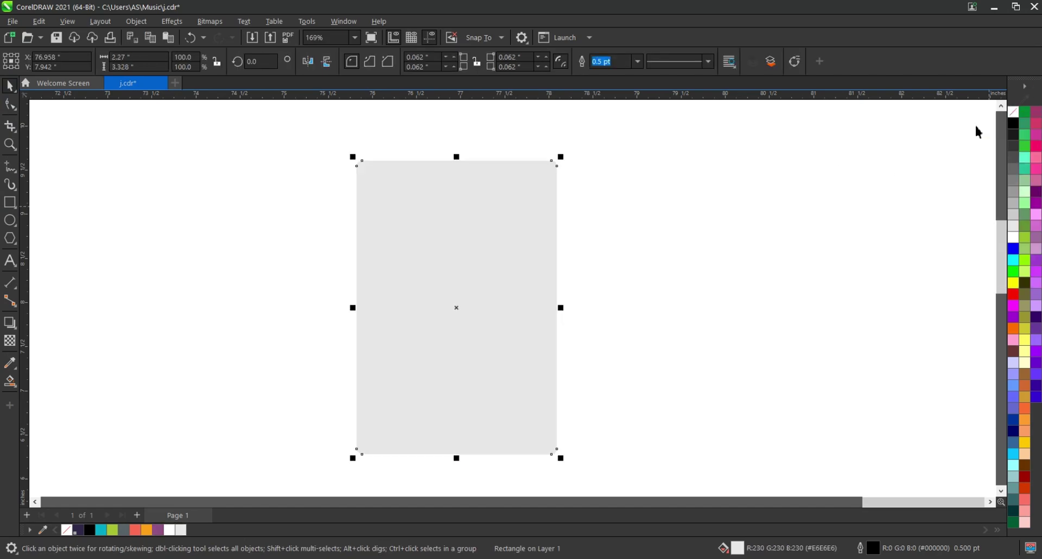
key(shift+Page_Down)
click(651, 165)
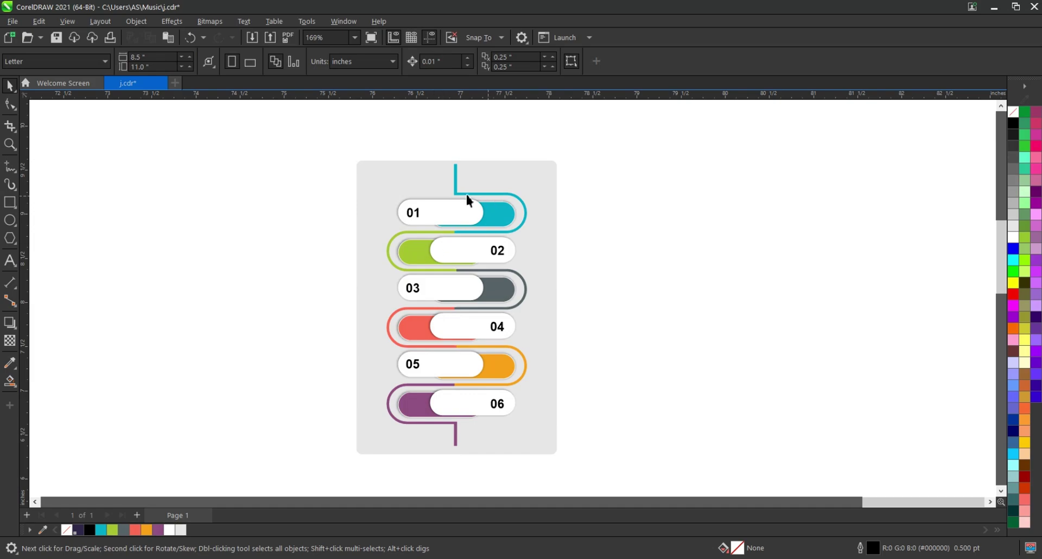
Step: Select the whole infographic with its background and view it enlarged in full-screen preview
drag(611, 462, 555, 401)
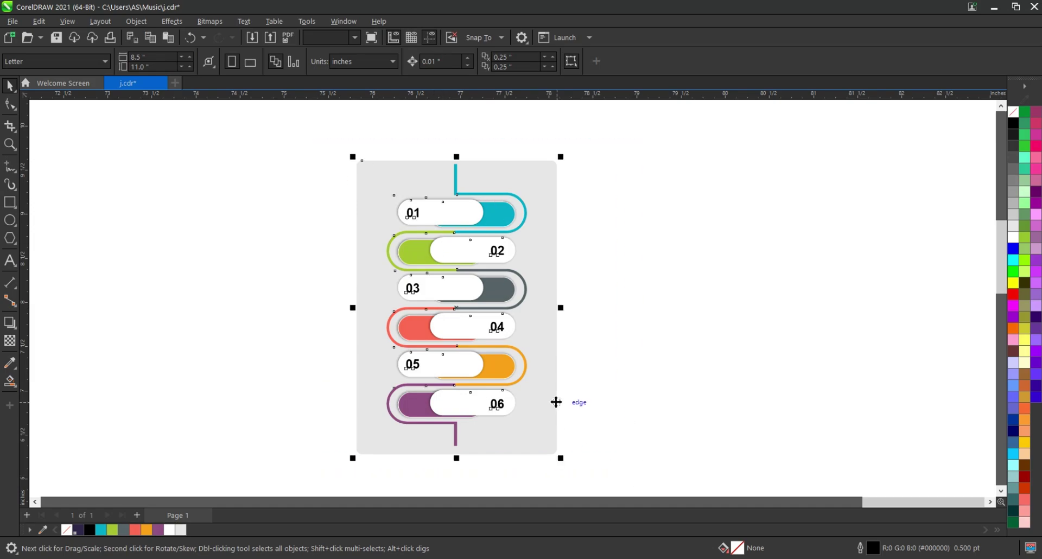
key(shift+F2)
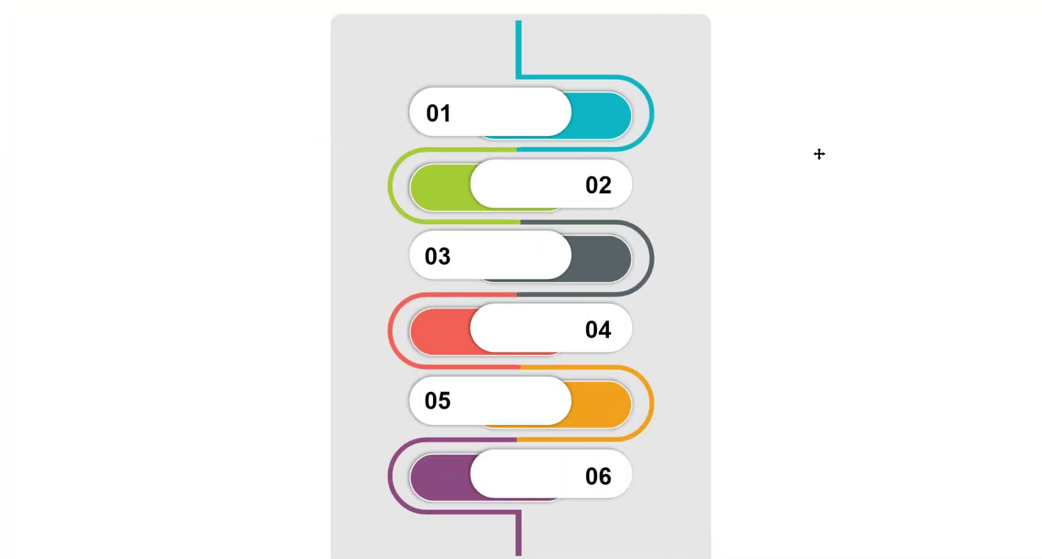